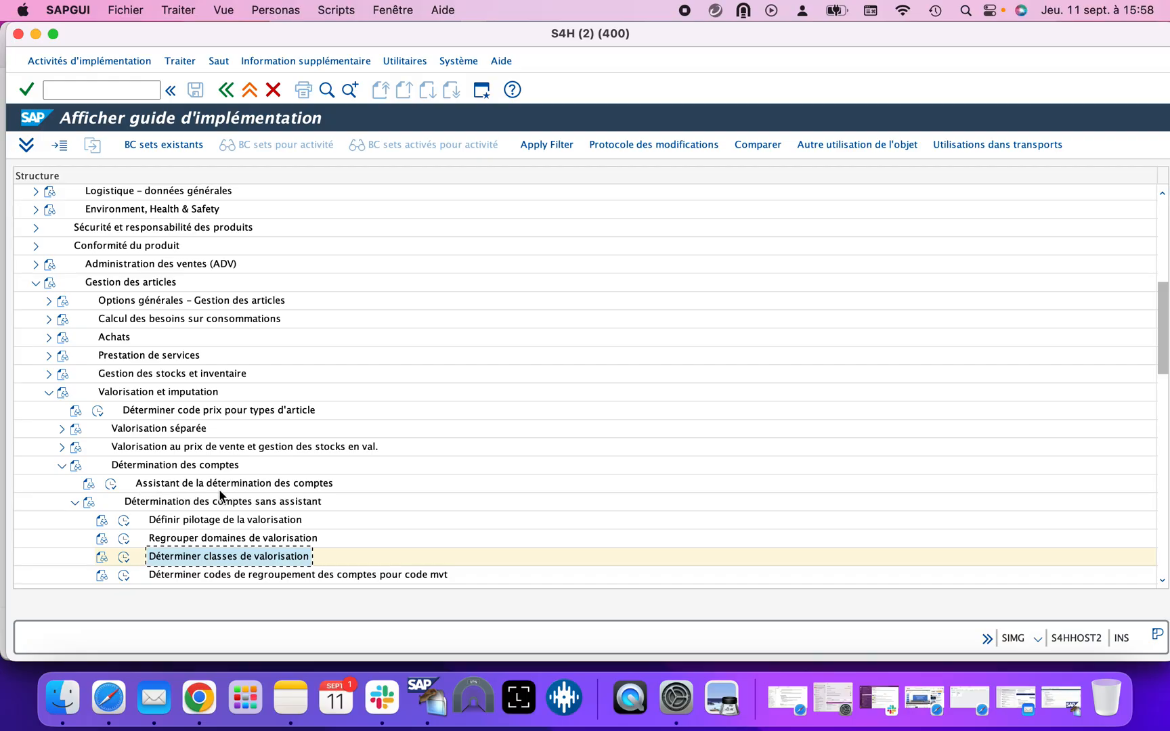
- Review the "Définir pilotage de la valorisation" setting for grouping of valuation areas, and return to the implementation guide
{"action": "left_click_drag", "start_coordinate": [1160, 333], "coordinate": [1161, 358]}
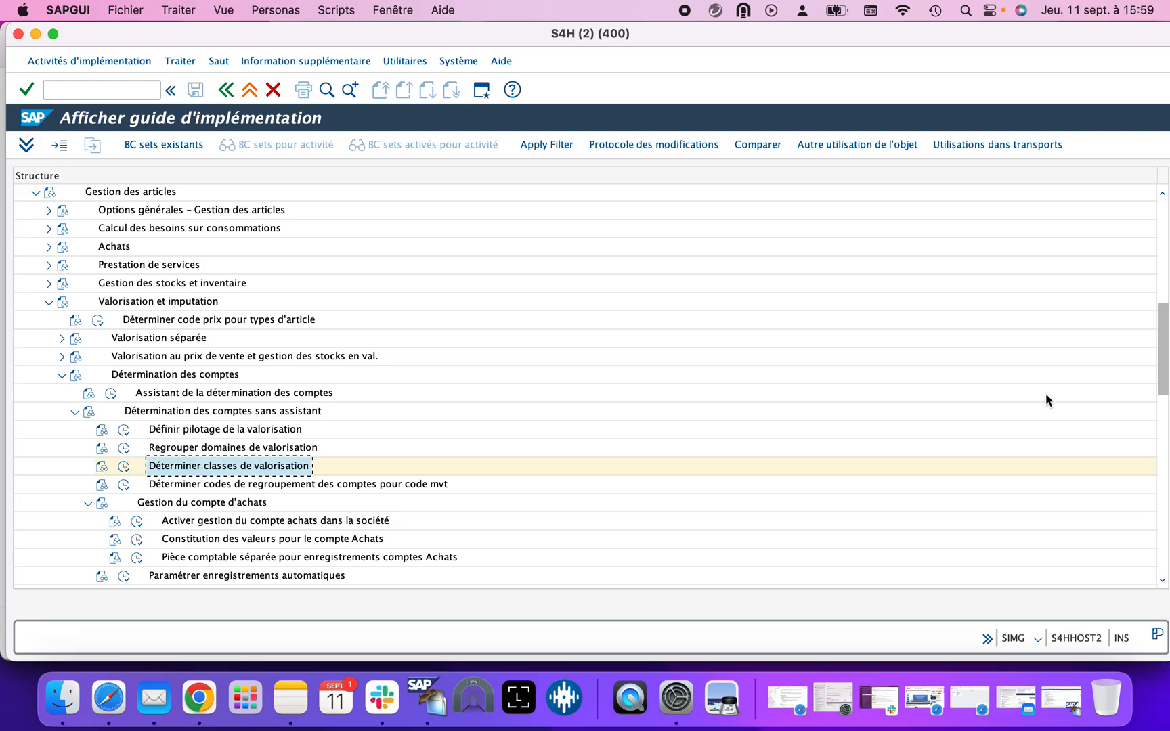
{"action": "left_click", "coordinate": [189, 431]}
{"action": "left_click", "coordinate": [123, 430]}
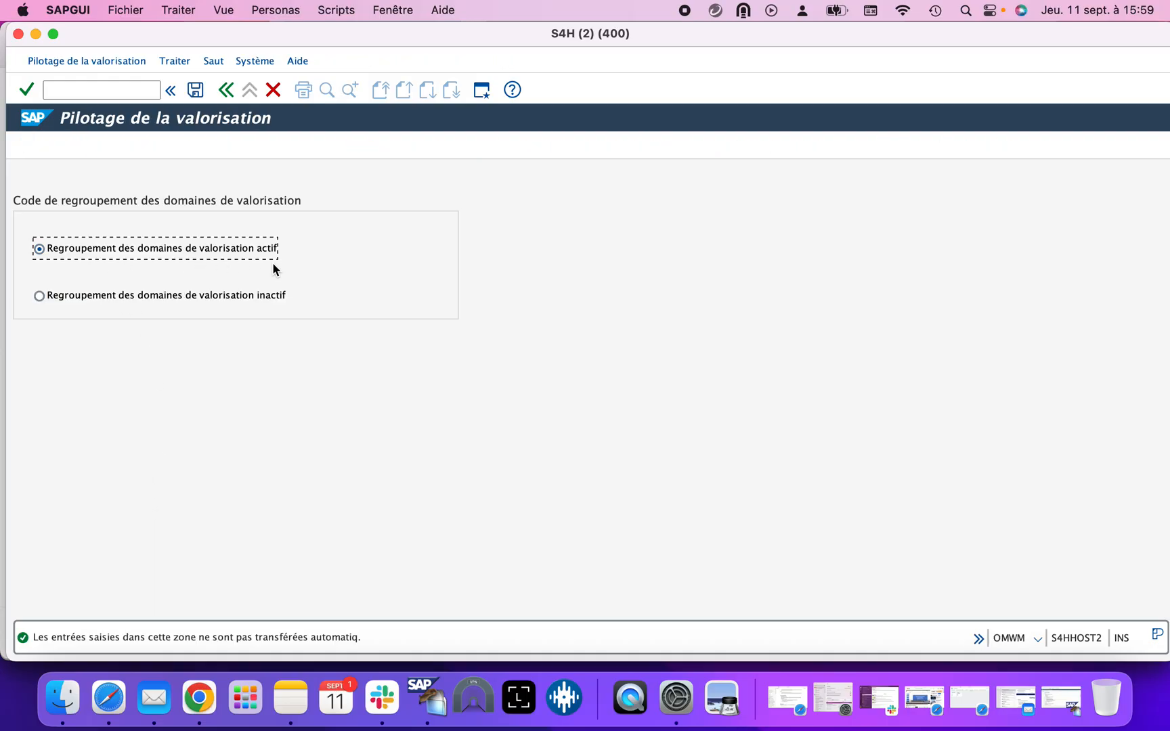
{"action": "left_click", "coordinate": [225, 91]}
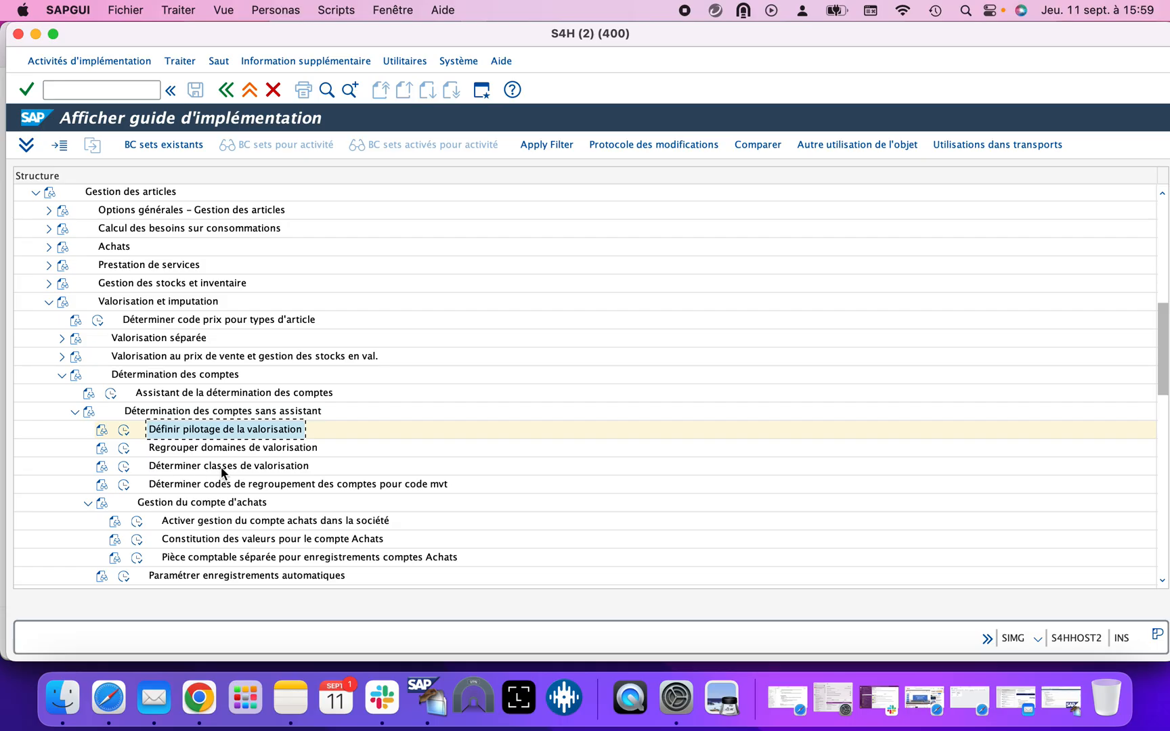
- Open the account class reference by article type under "Déterminer classes de valorisation" and position the list on type RGI0
{"action": "left_click", "coordinate": [126, 467]}
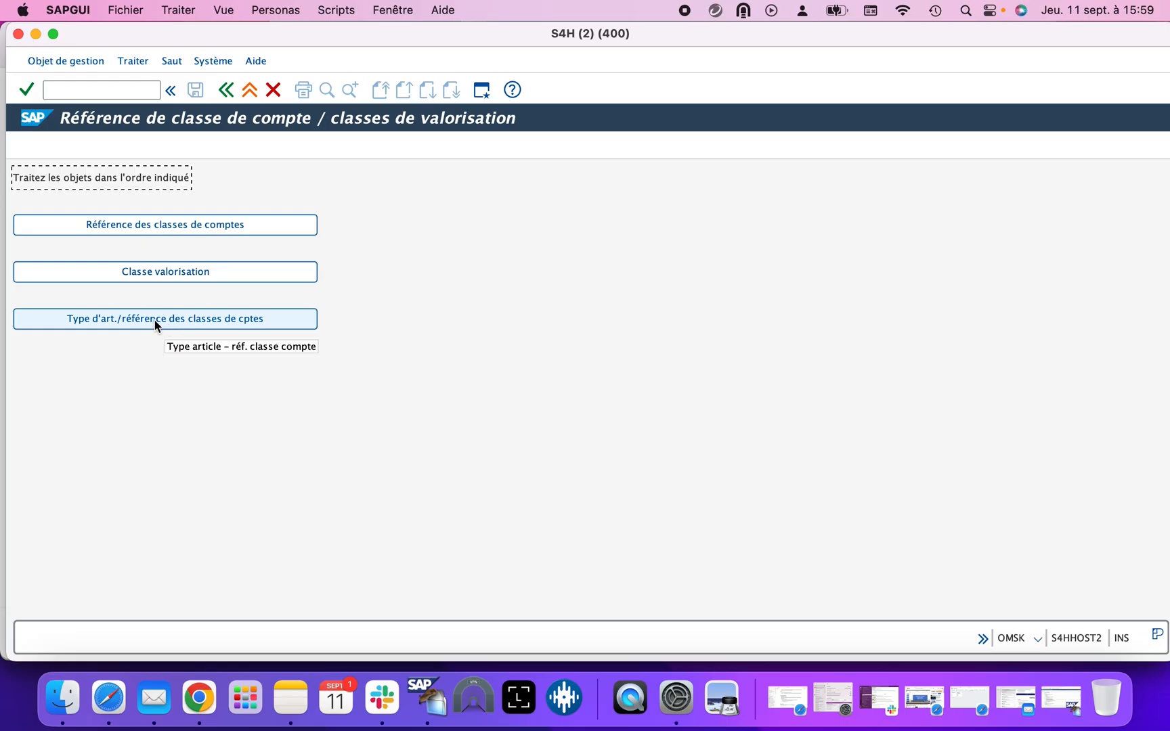
{"action": "left_click", "coordinate": [162, 318]}
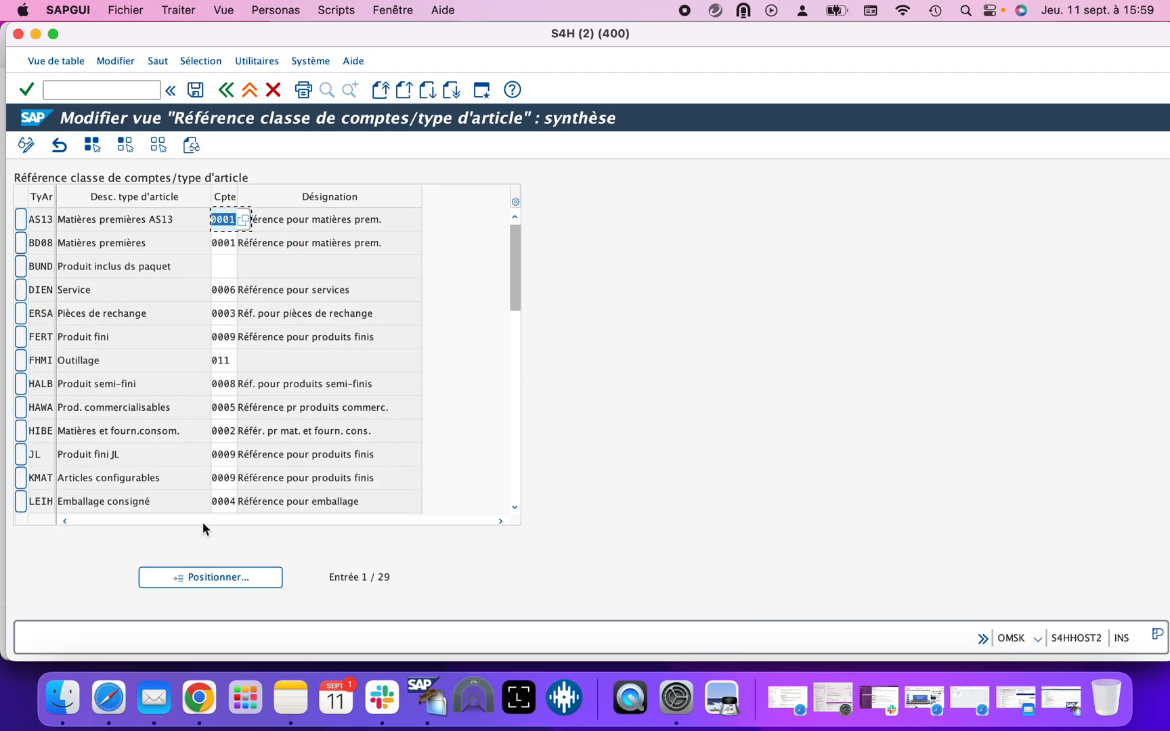
{"action": "left_click", "coordinate": [201, 583]}
{"action": "type", "text": "RGI0"}
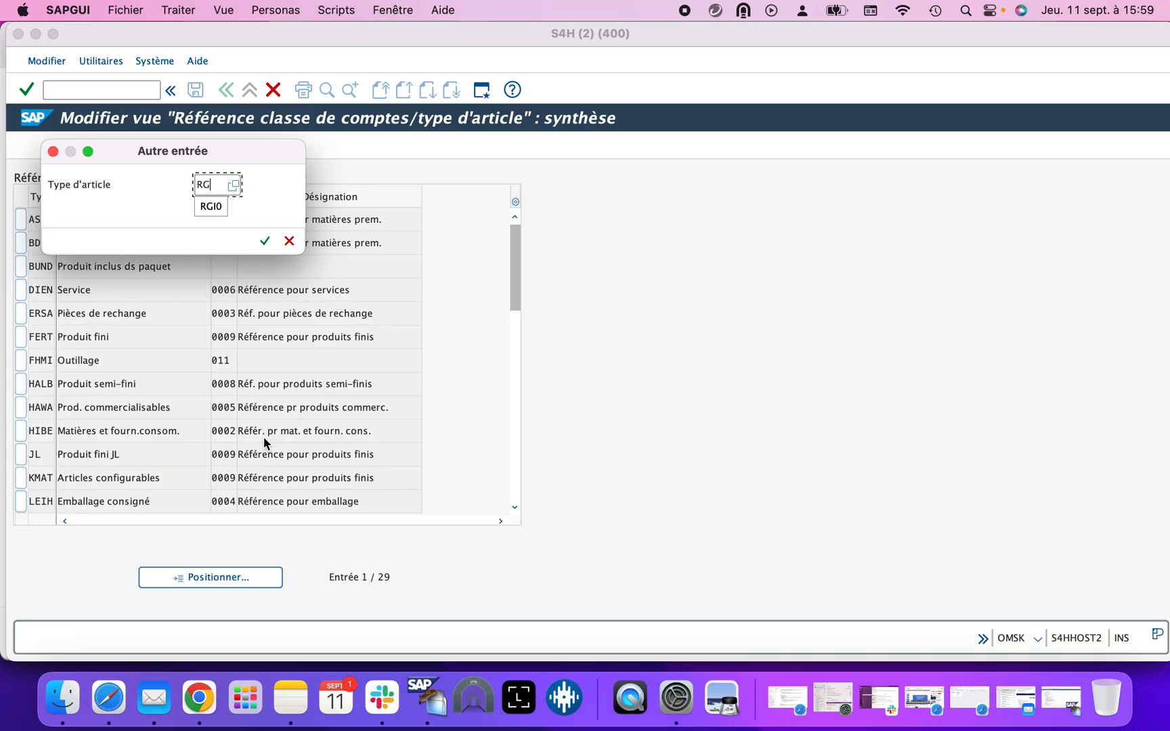
{"action": "key", "text": "Return"}
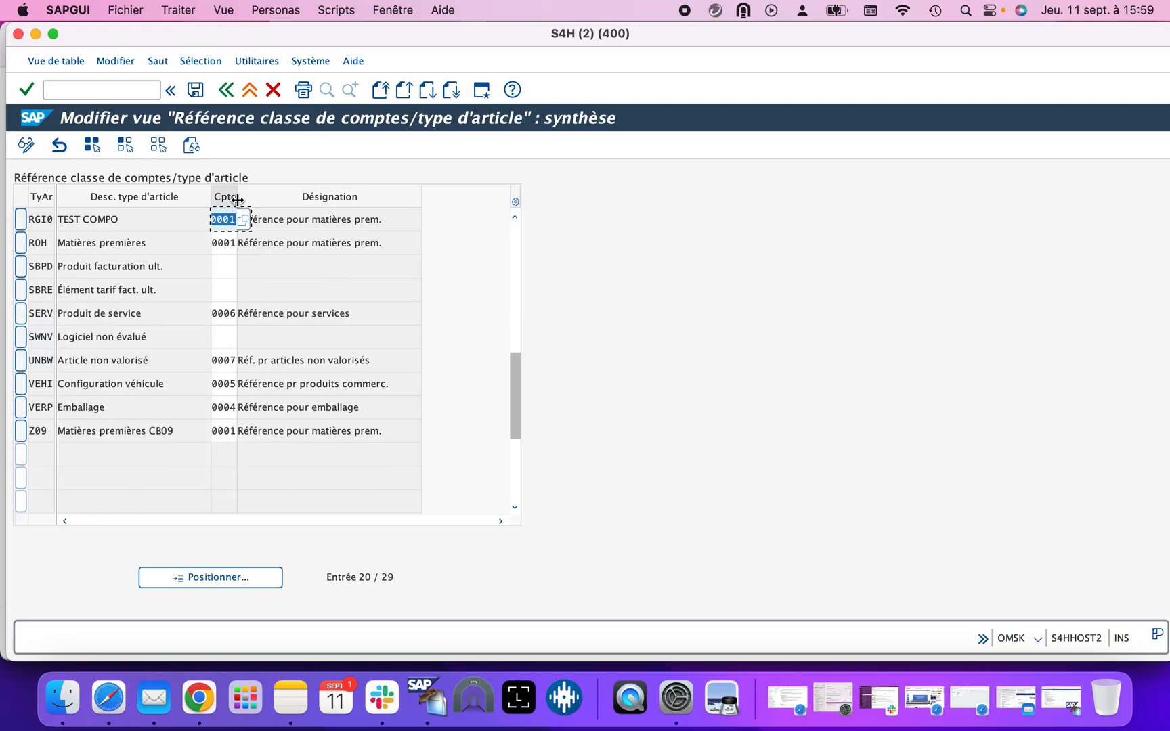
- Widen the Cpte column and select the account class reference of the TEST COMPO row
{"action": "left_click_drag", "start_coordinate": [236, 200], "coordinate": [302, 203]}
{"action": "left_click", "coordinate": [335, 227]}
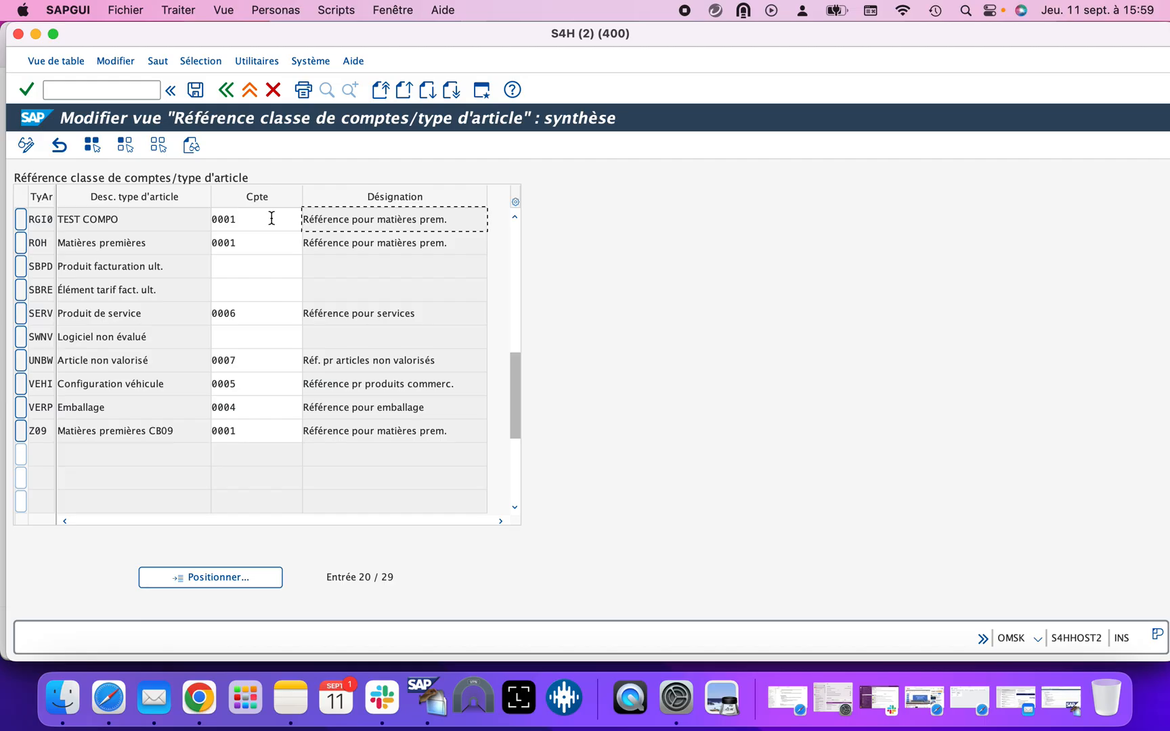
{"action": "double_click", "coordinate": [271, 217]}
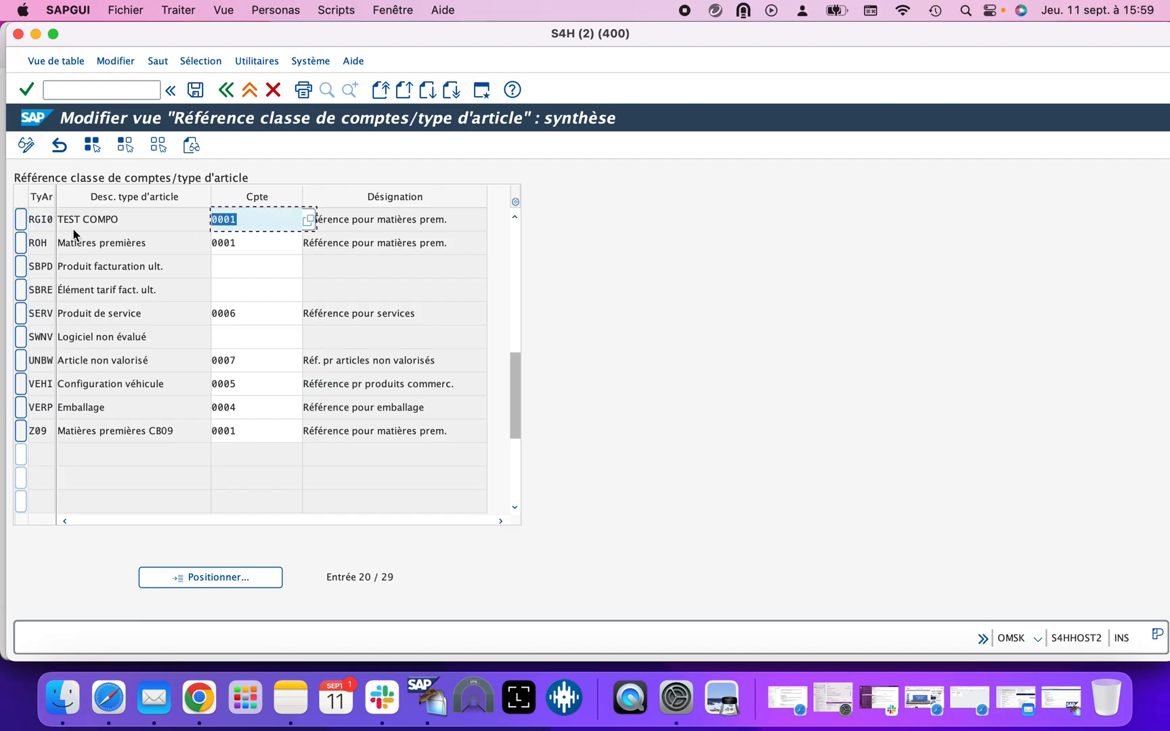
- Start creating article TITI of type TEST COMPO with transaction MM01 in a new session
{"action": "left_click", "coordinate": [58, 88]}
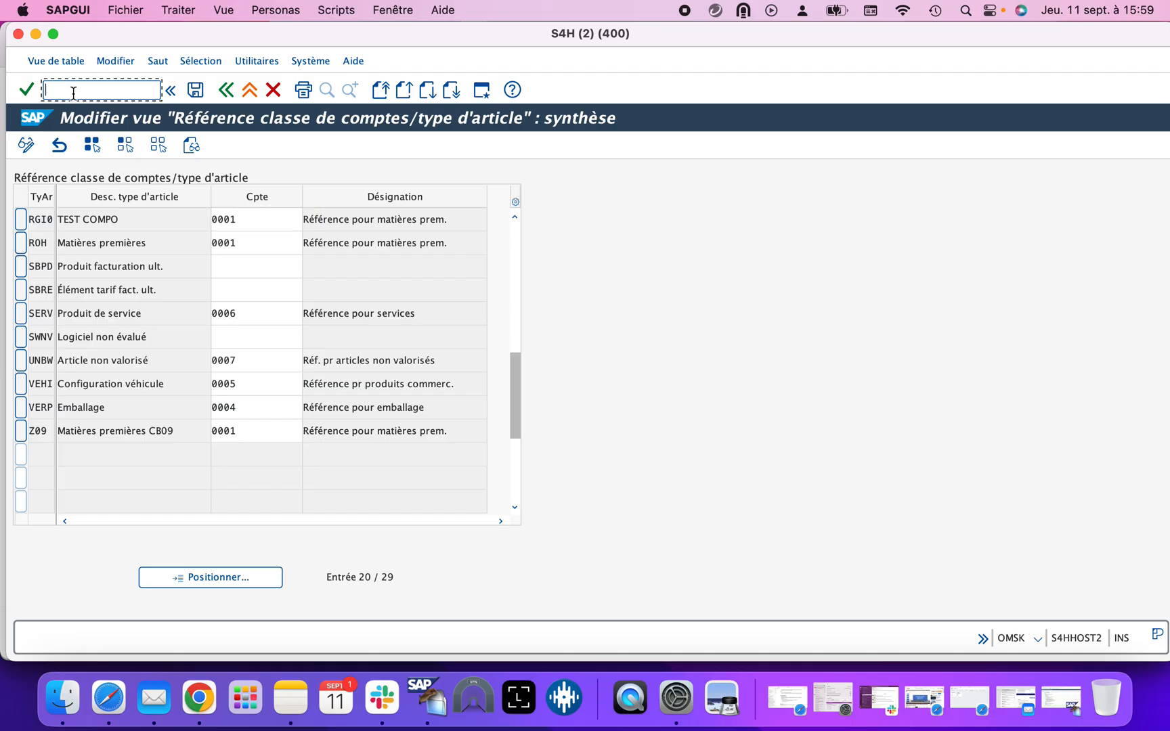
{"action": "type", "text": "/oMM03"}
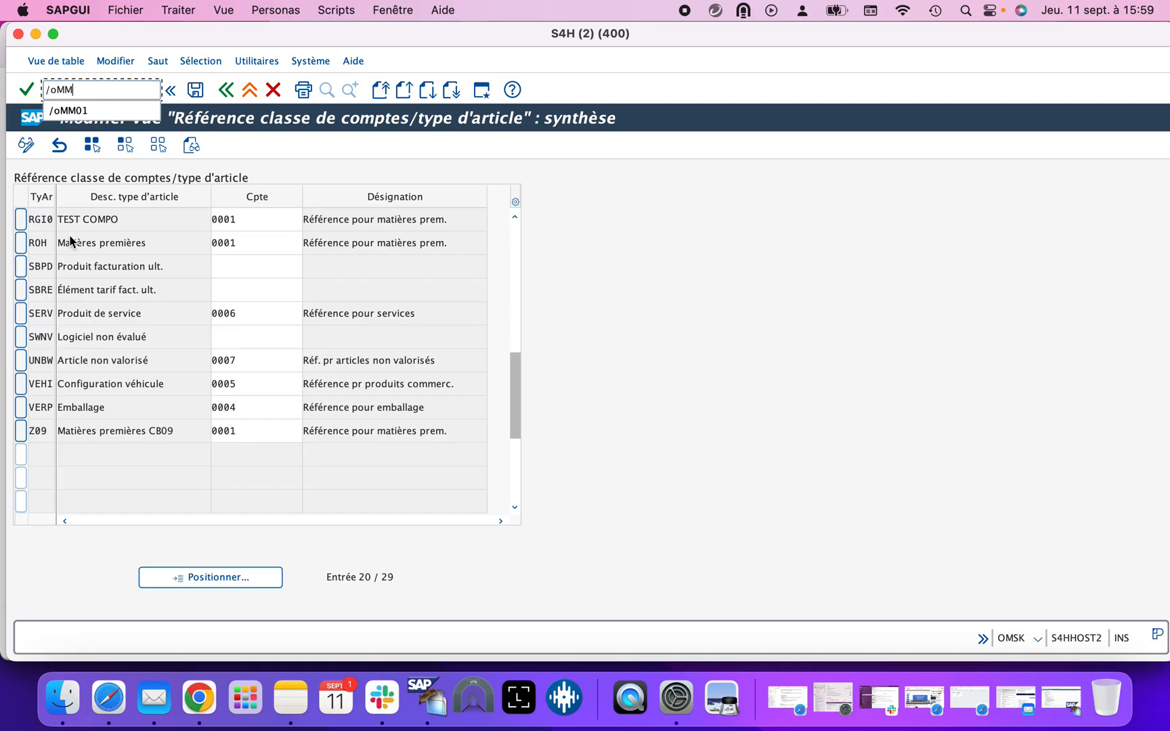
{"action": "key", "text": "Return"}
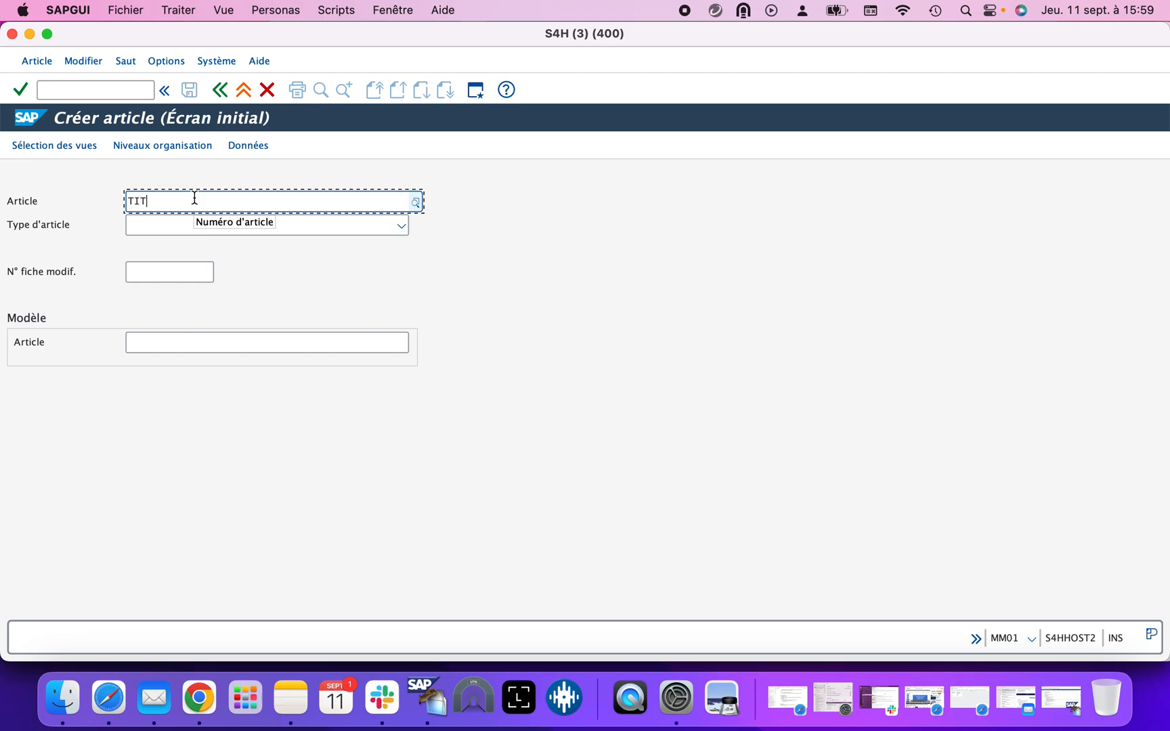
{"action": "left_click", "coordinate": [230, 225]}
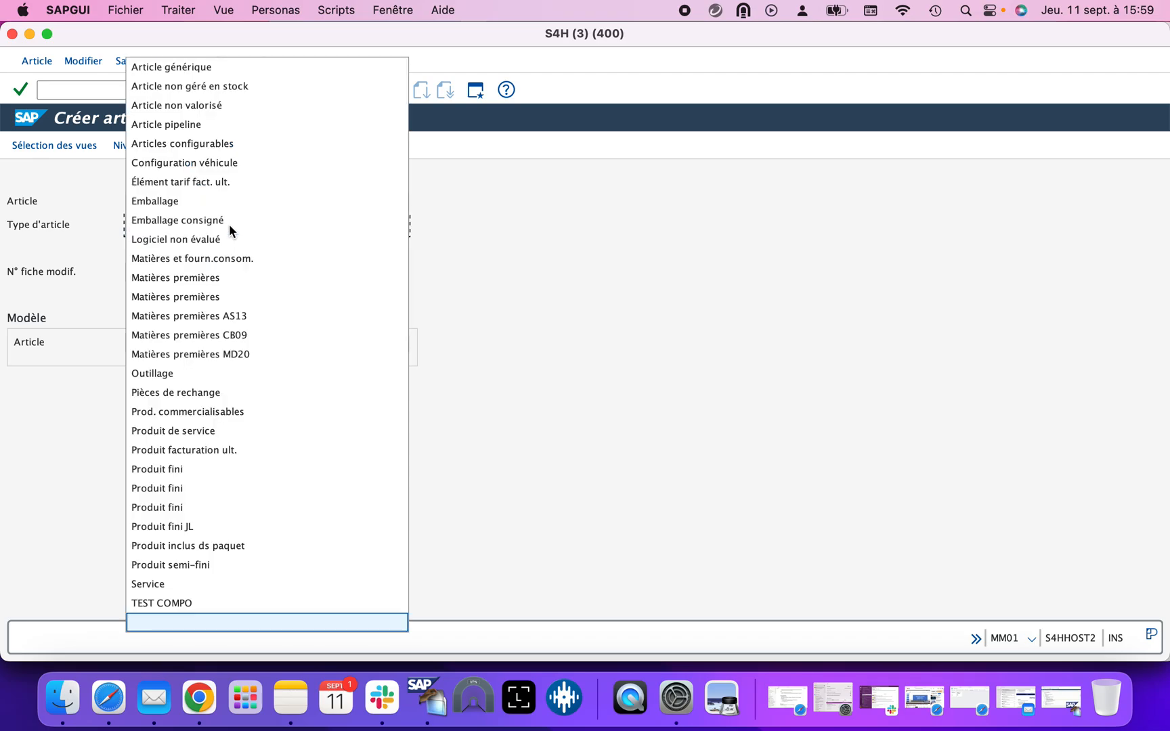
{"action": "left_click", "coordinate": [211, 600]}
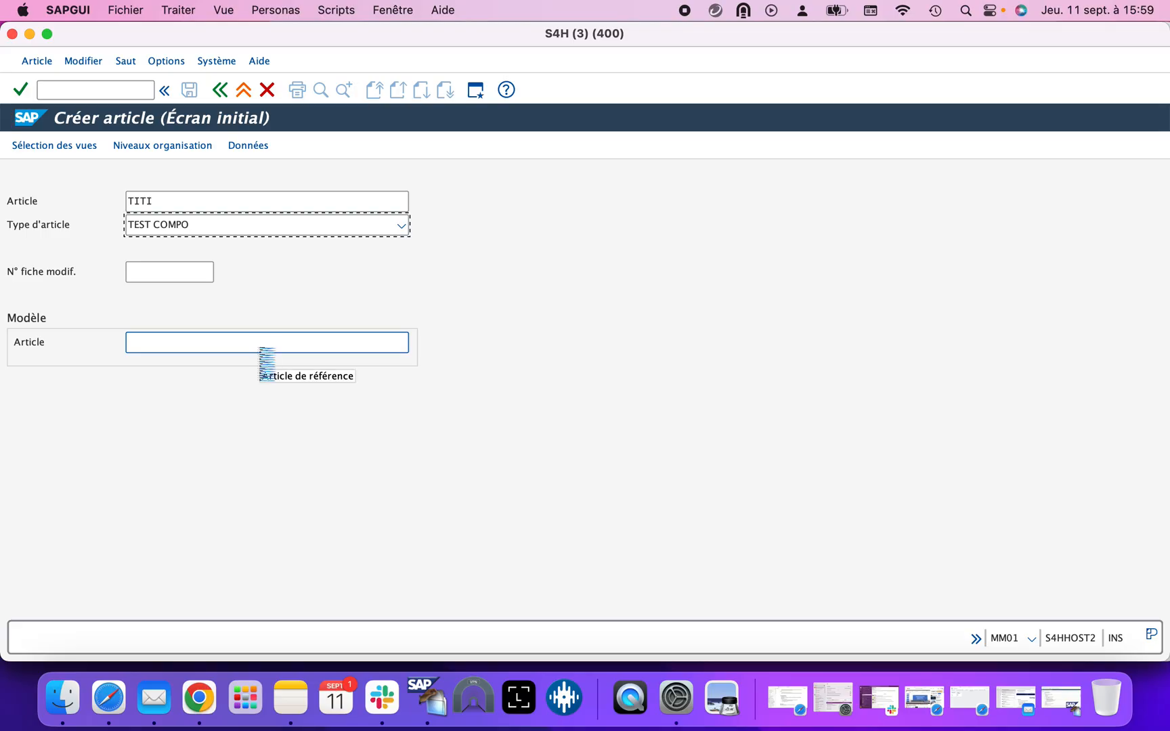
{"action": "key", "text": "Return"}
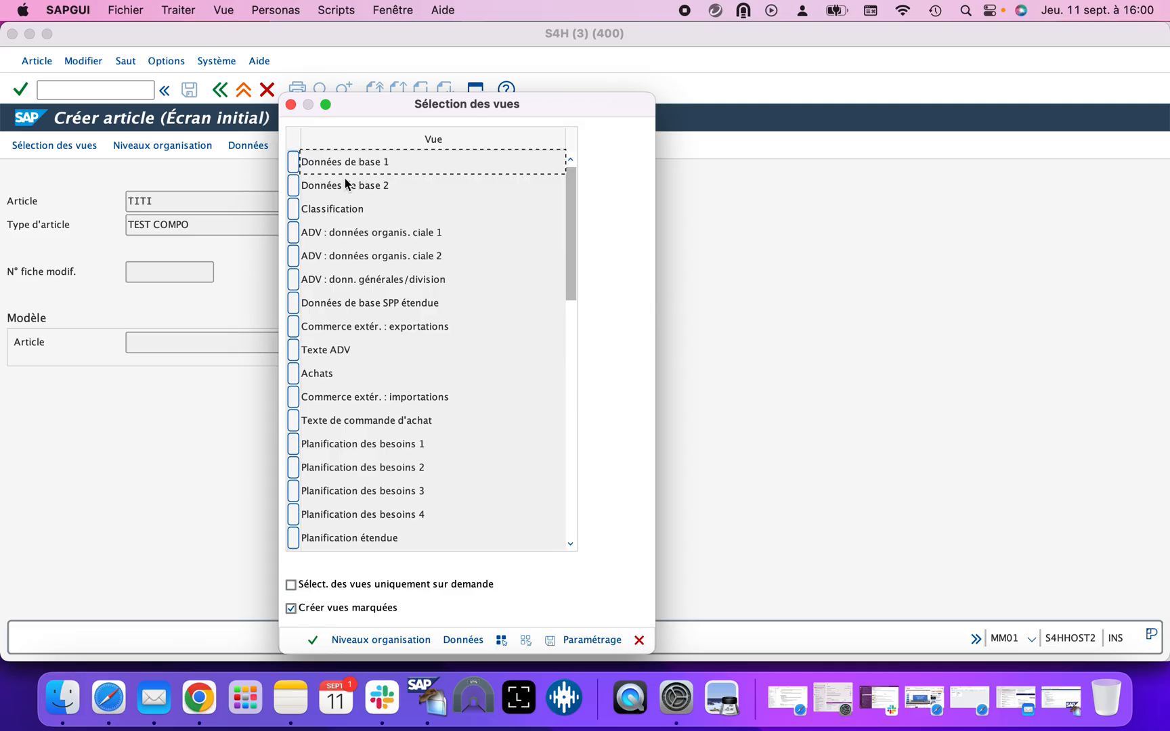
- Select the Comptabilité 1 view for the new article and confirm the view selection
{"action": "left_click_drag", "start_coordinate": [574, 234], "coordinate": [574, 274]}
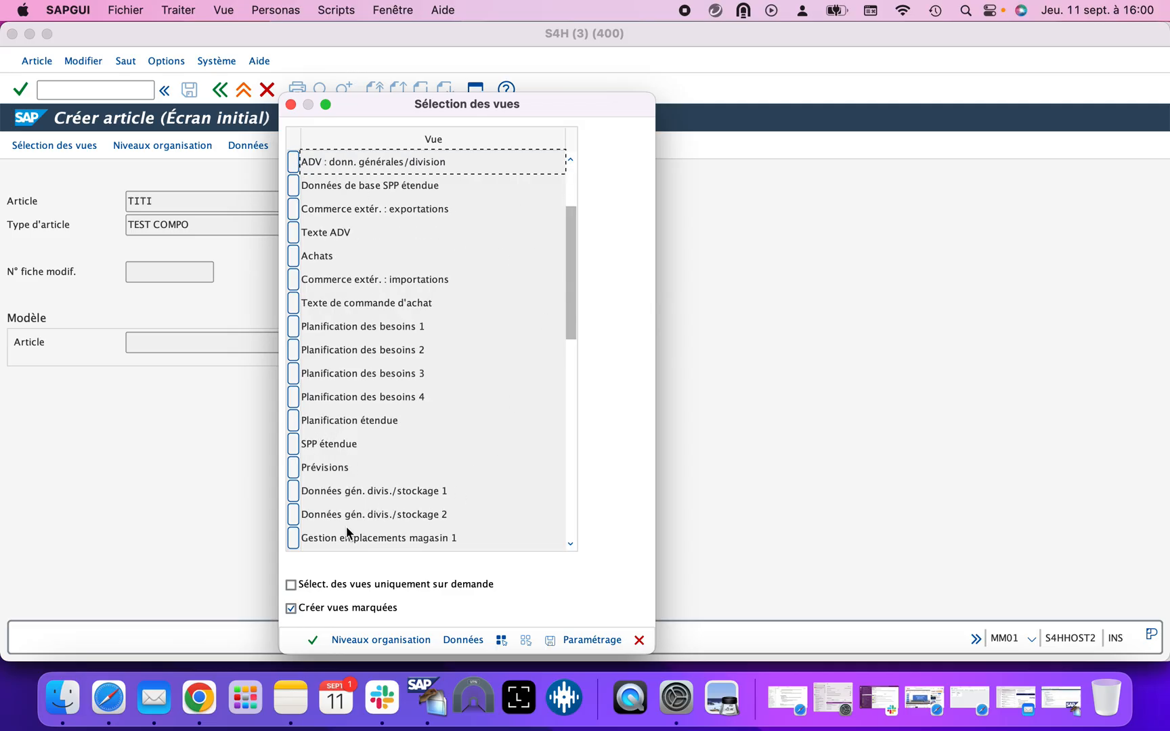
{"action": "left_click_drag", "start_coordinate": [567, 312], "coordinate": [571, 354]}
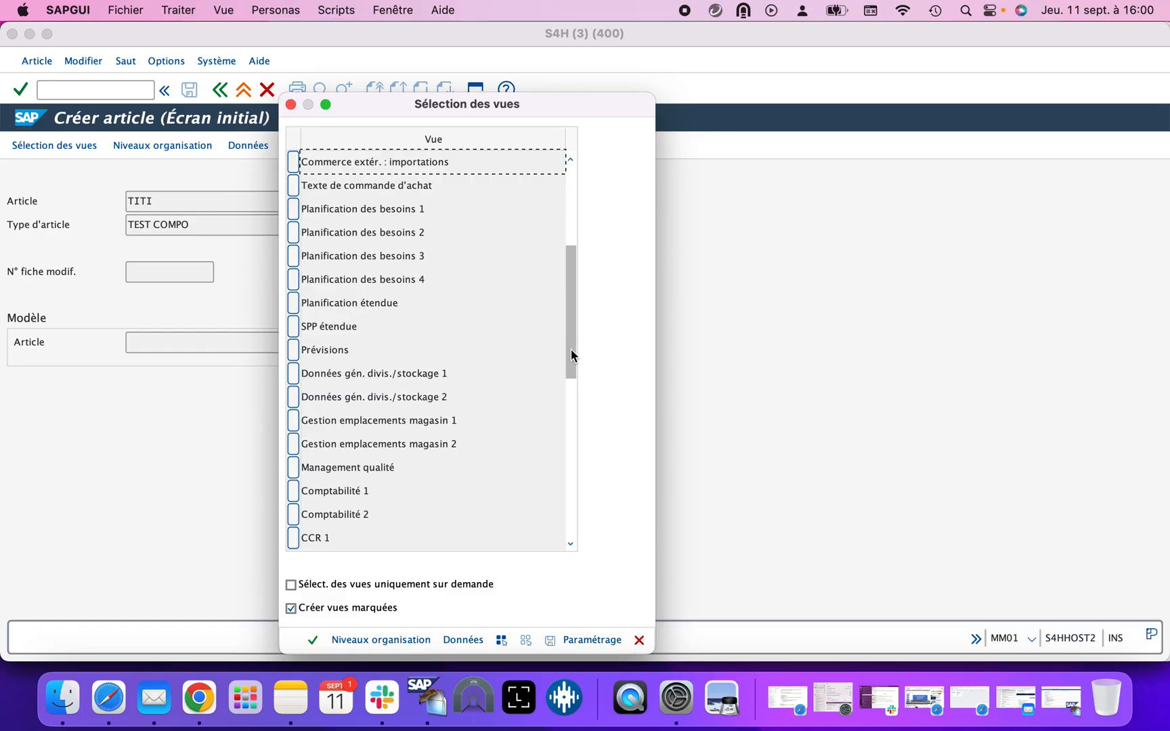
{"action": "left_click", "coordinate": [293, 491]}
{"action": "left_click", "coordinate": [310, 640]}
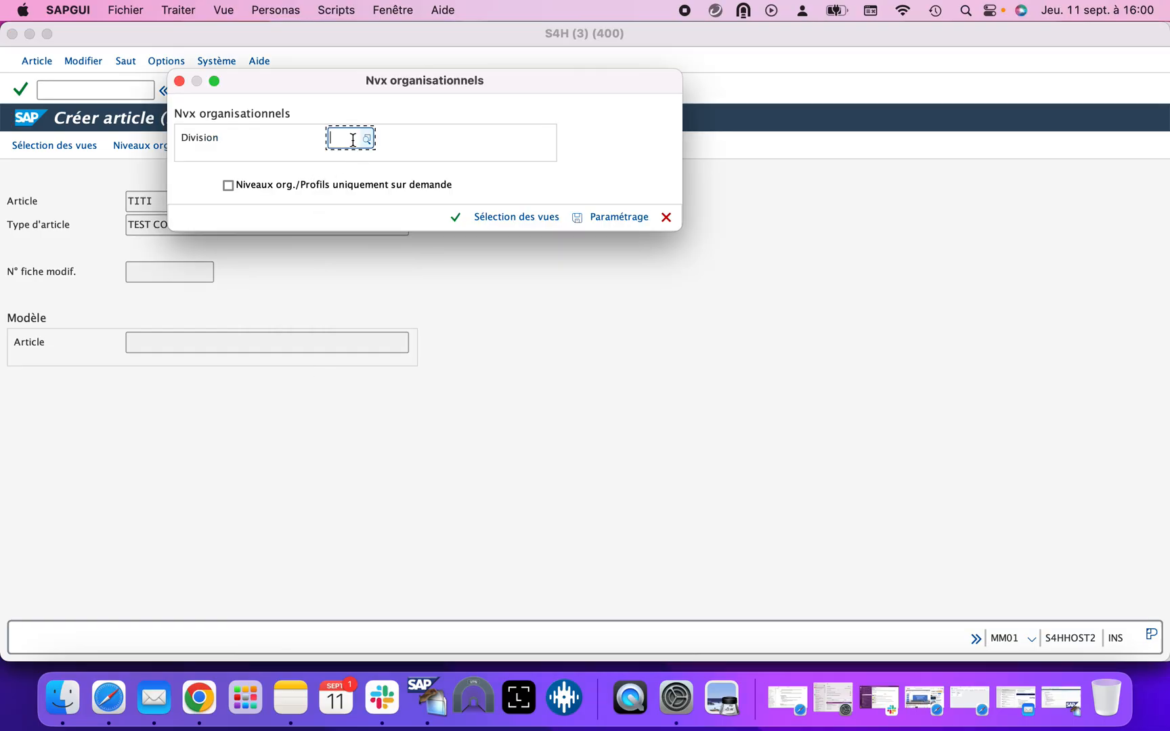
- Try division 1000 for the article, and replace it with 1010 (Plant 1 DE) from the possible entries
{"action": "key", "text": "Return"}
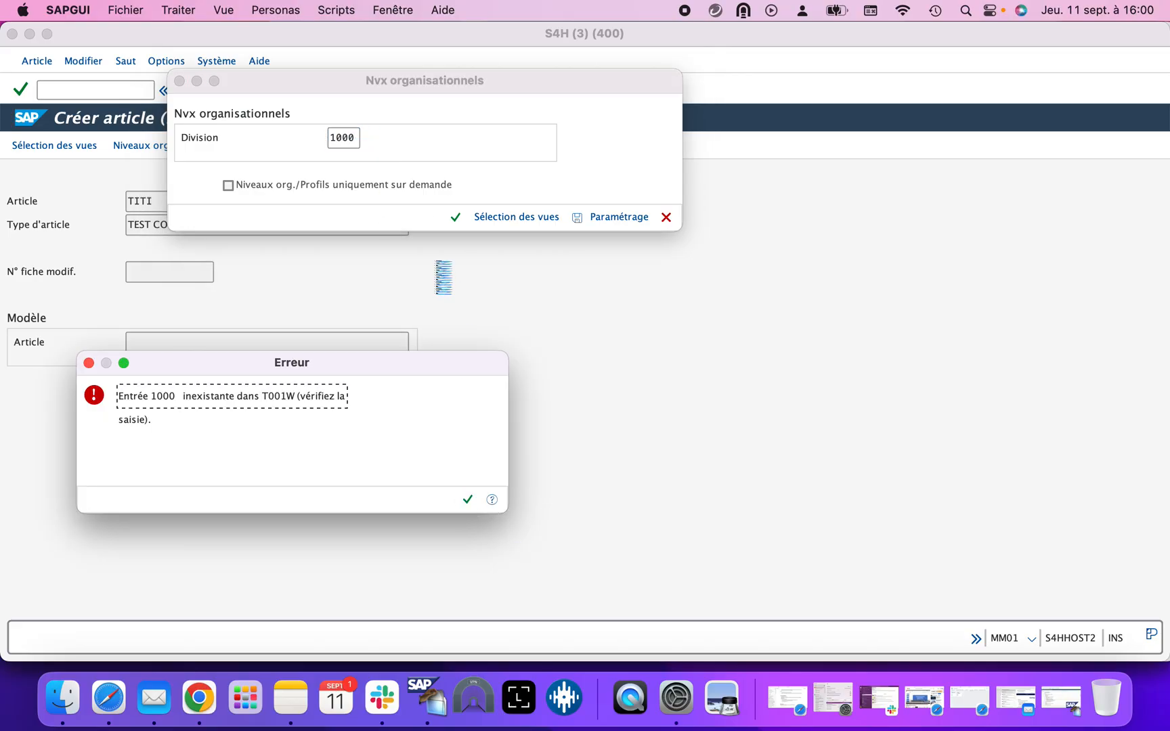
{"action": "left_click", "coordinate": [467, 499]}
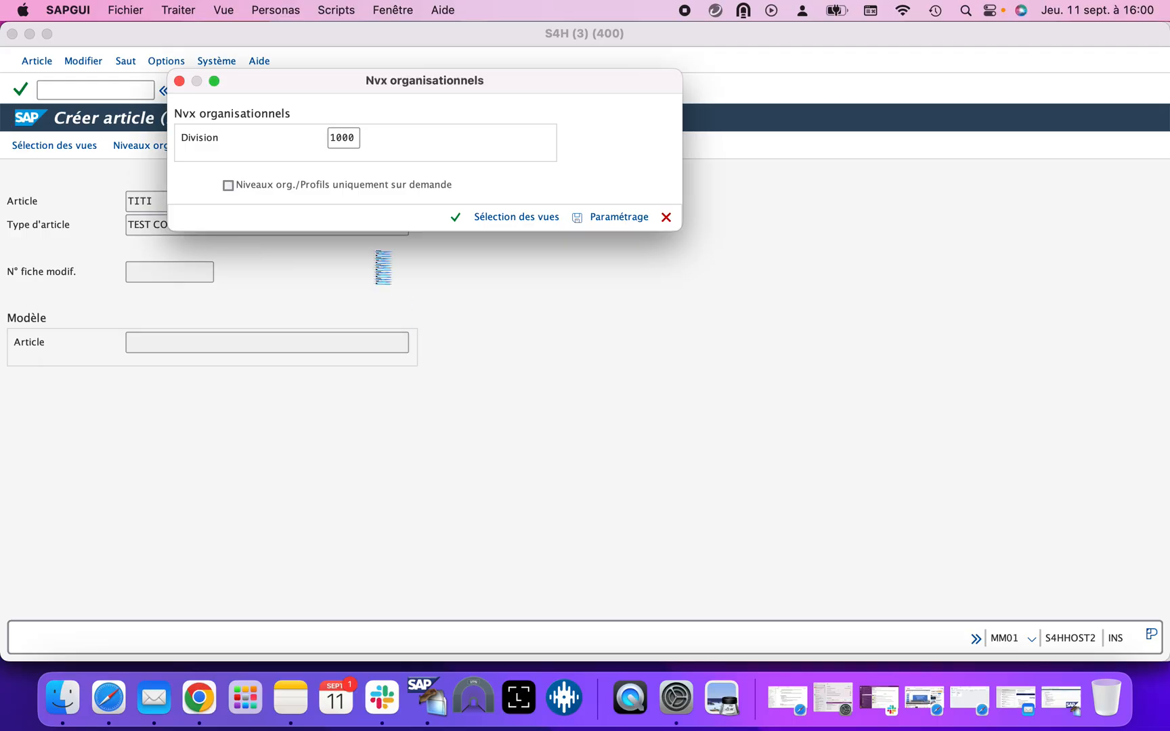
{"action": "left_click", "coordinate": [367, 138]}
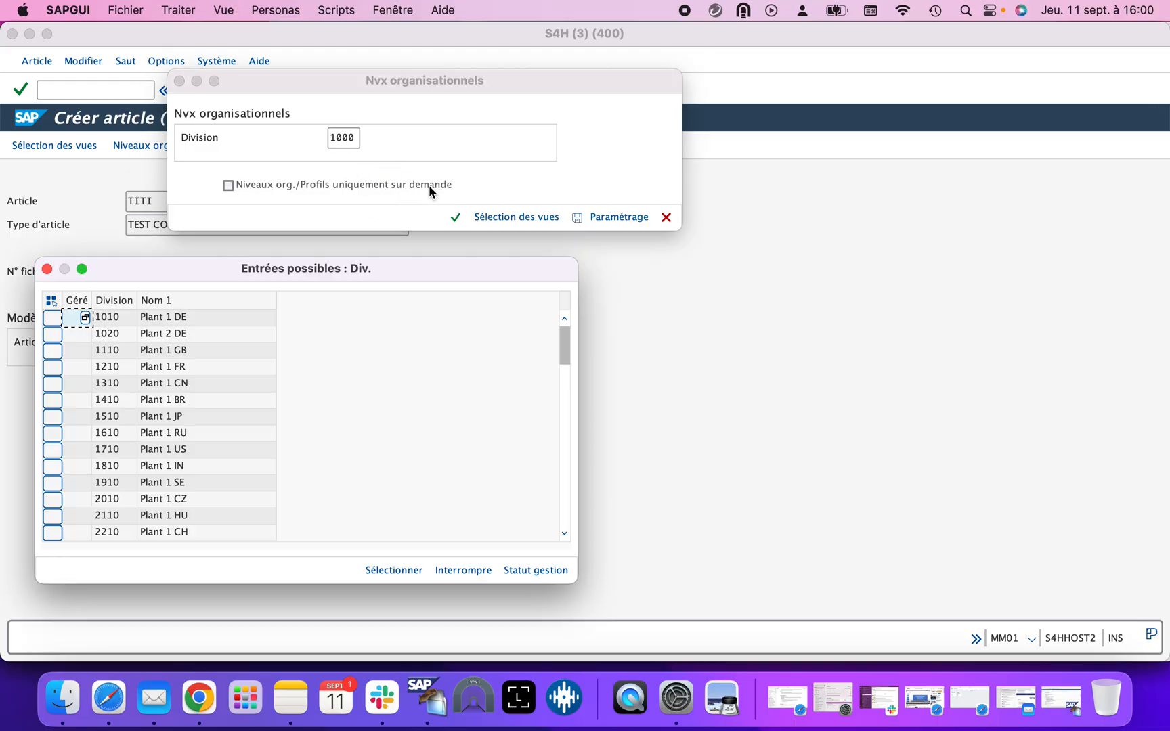
{"action": "double_click", "coordinate": [122, 315]}
{"action": "left_click", "coordinate": [455, 218]}
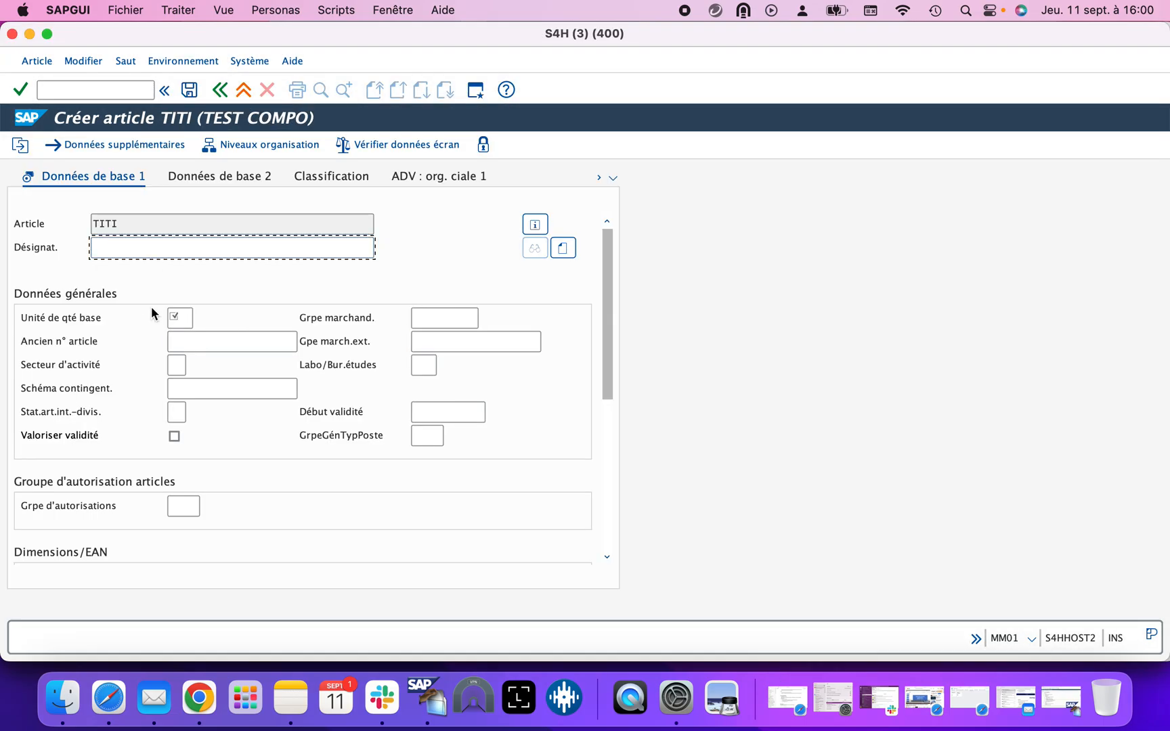
- Enter base unit Pce and the description "TITI DESCR" for the article, and continue to its accounting data
{"action": "left_click", "coordinate": [180, 320]}
{"action": "type", "text": "Pe"}
{"action": "key", "text": "Return"}
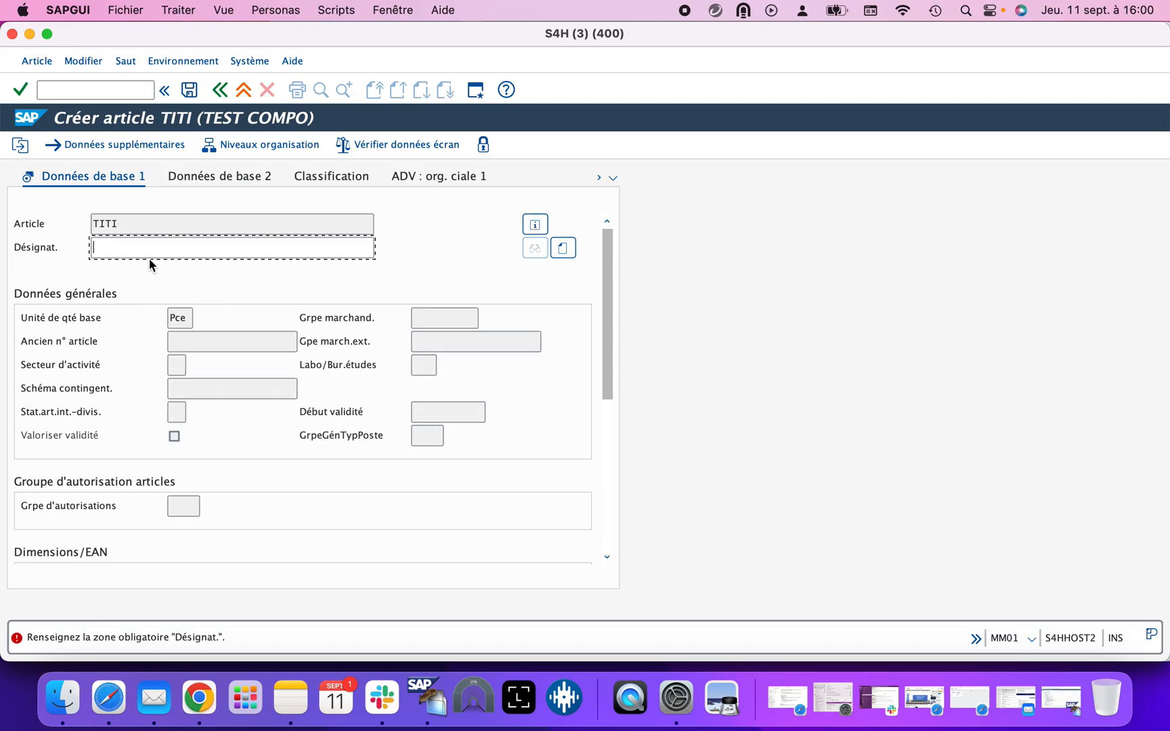
{"action": "type", "text": "TITI DESCR"}
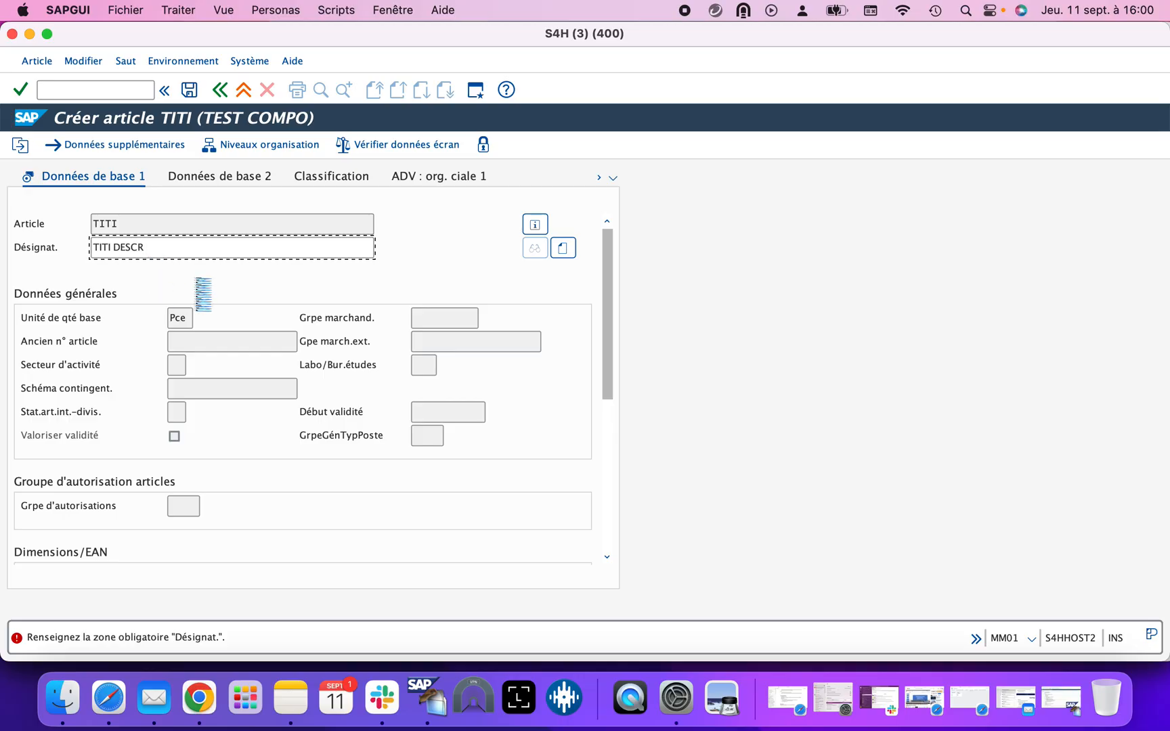
{"action": "key", "text": "Return"}
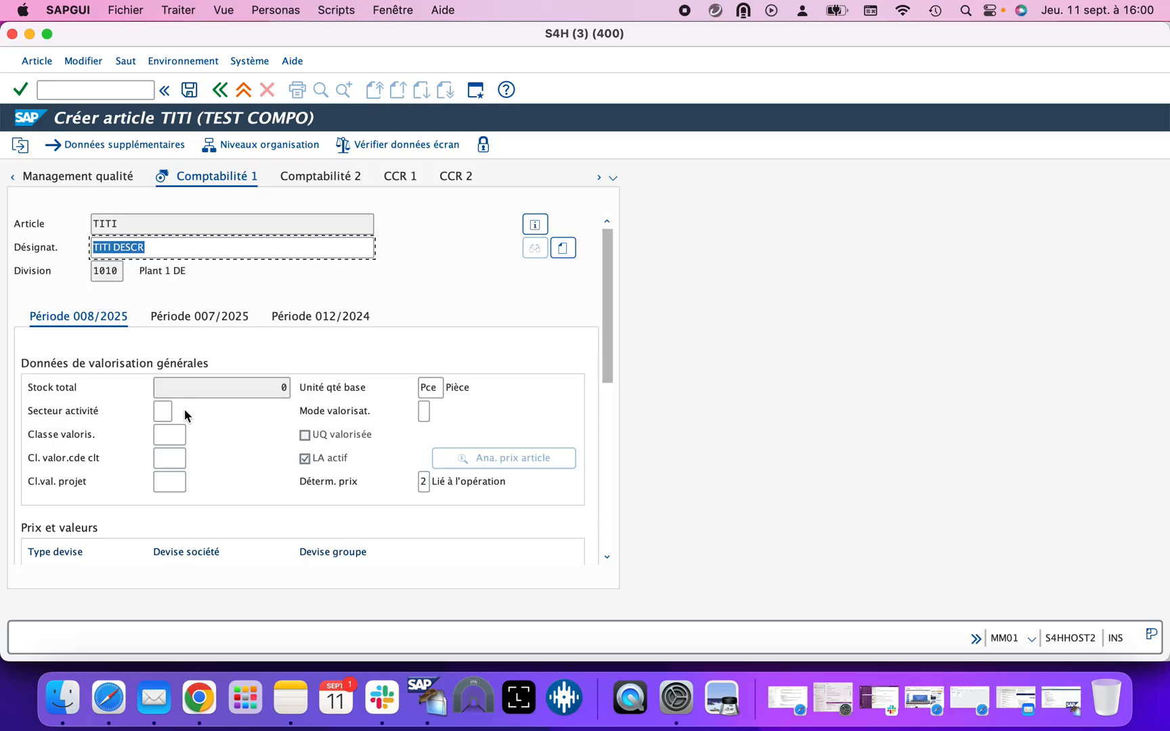
- Examine the valuation classes available for article TITI, and leave its creation without saving
{"action": "left_click", "coordinate": [177, 435]}
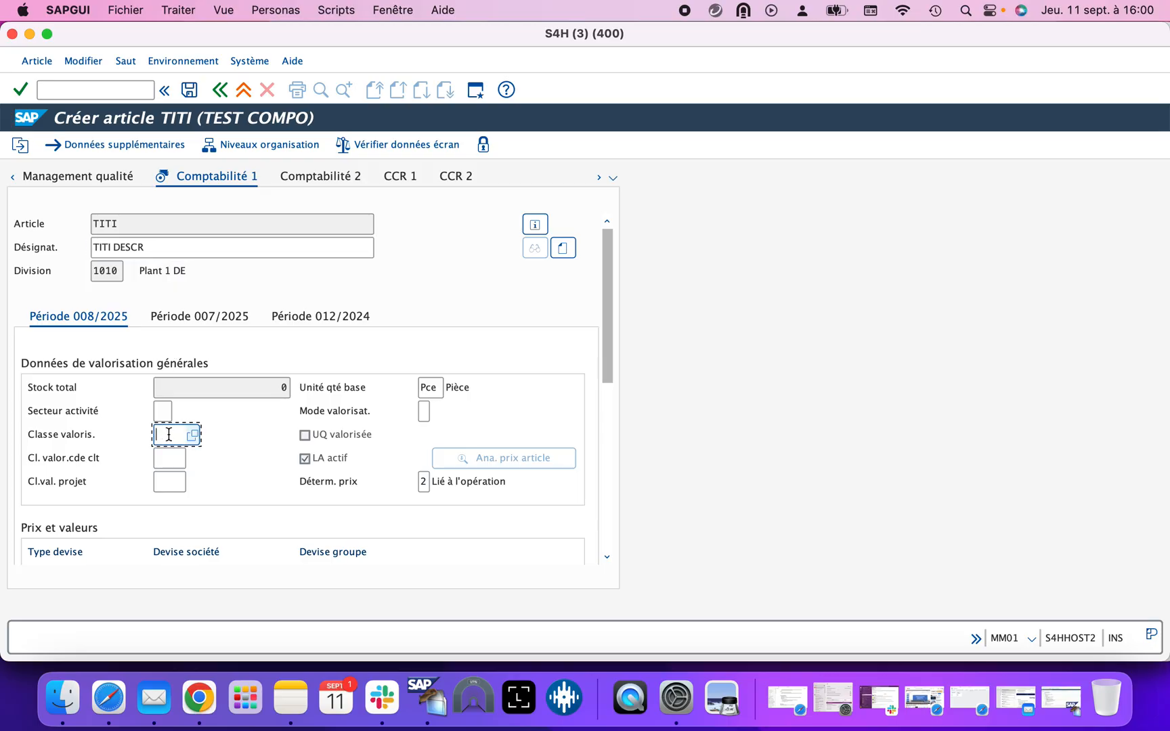
{"action": "left_click", "coordinate": [194, 435]}
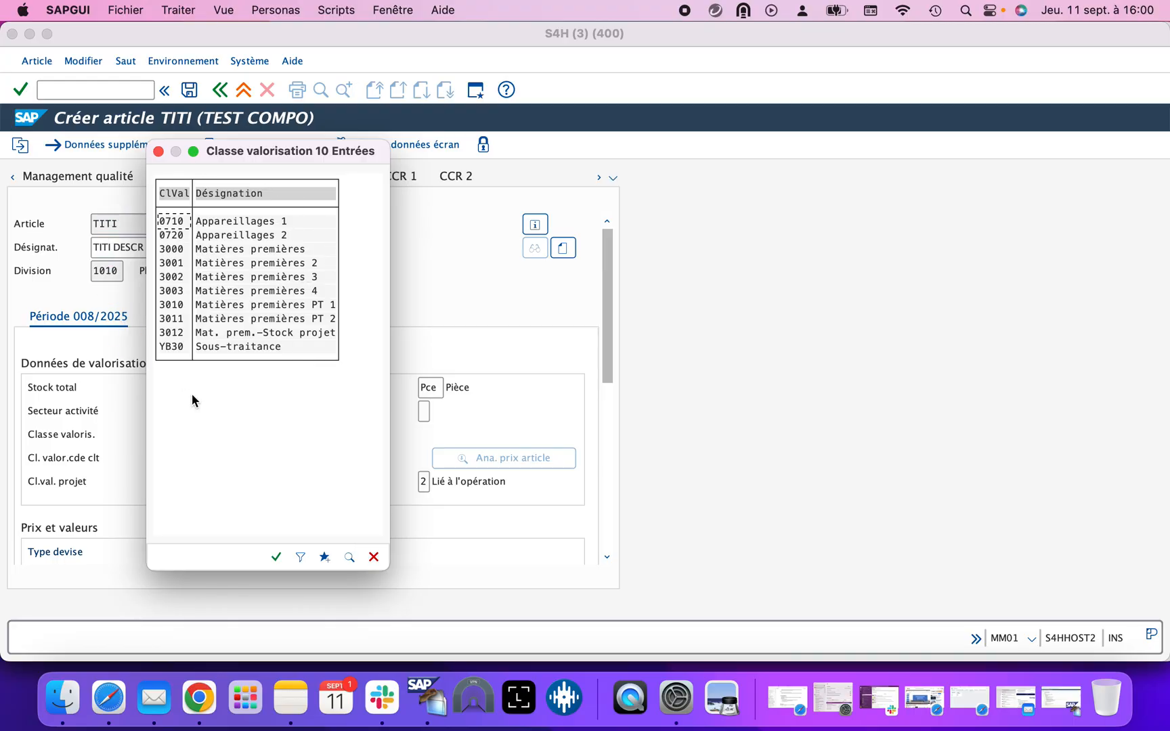
{"action": "left_click", "coordinate": [373, 556]}
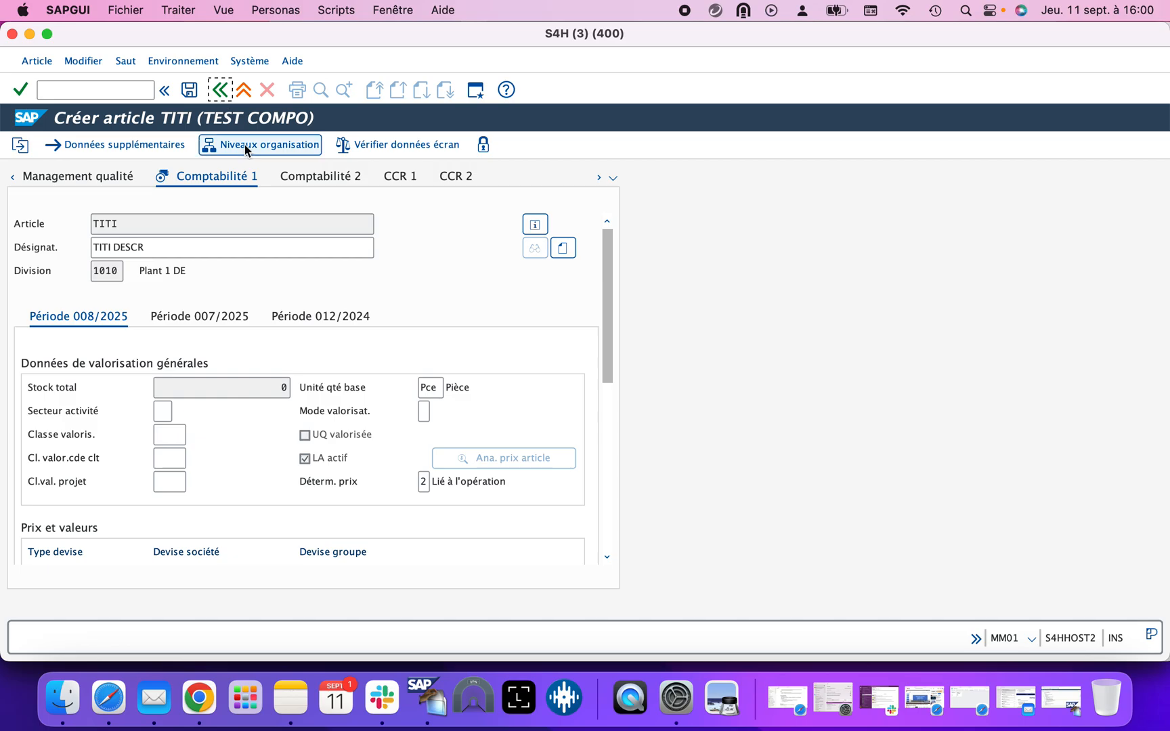
{"action": "left_click", "coordinate": [243, 90]}
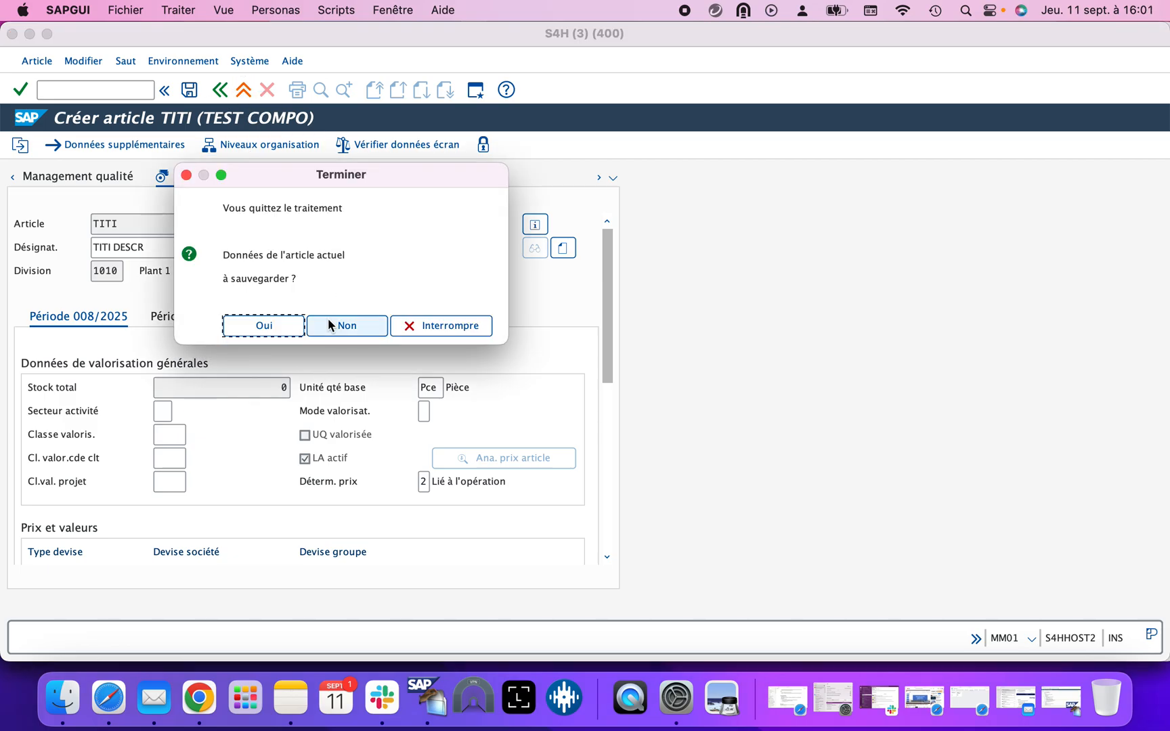
{"action": "left_click", "coordinate": [328, 325]}
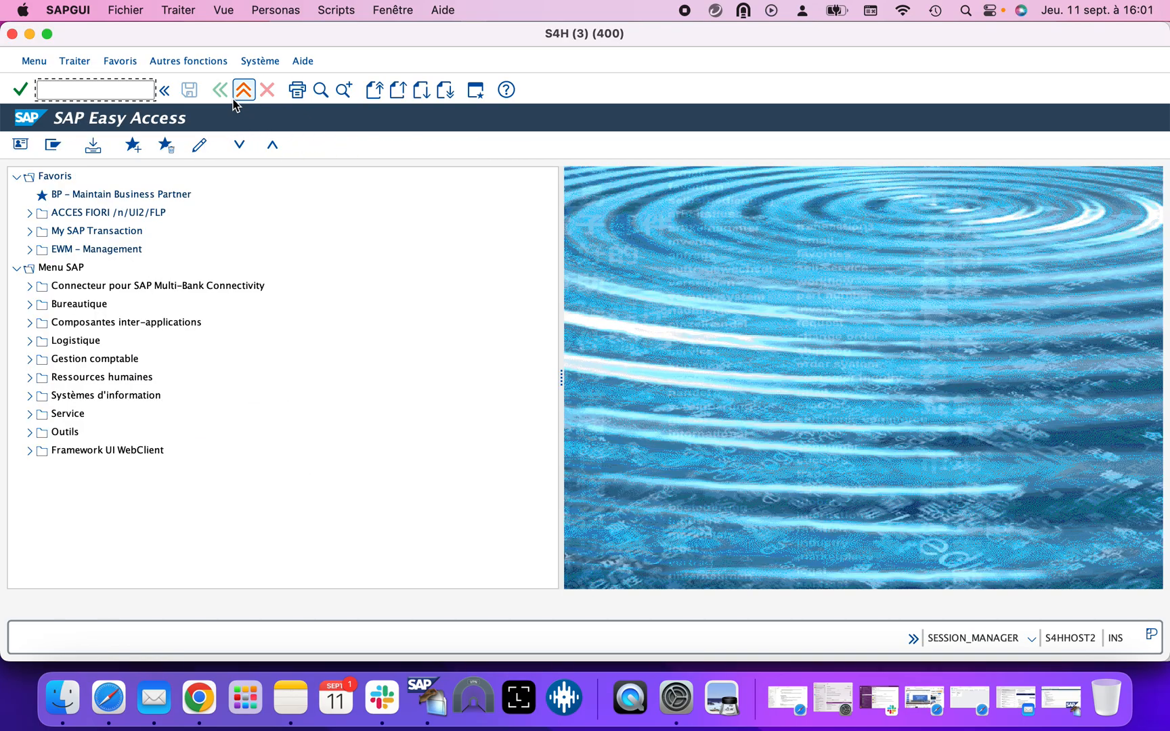
- Switch back to the session showing the account class references by article type
{"action": "left_click", "coordinate": [1045, 686]}
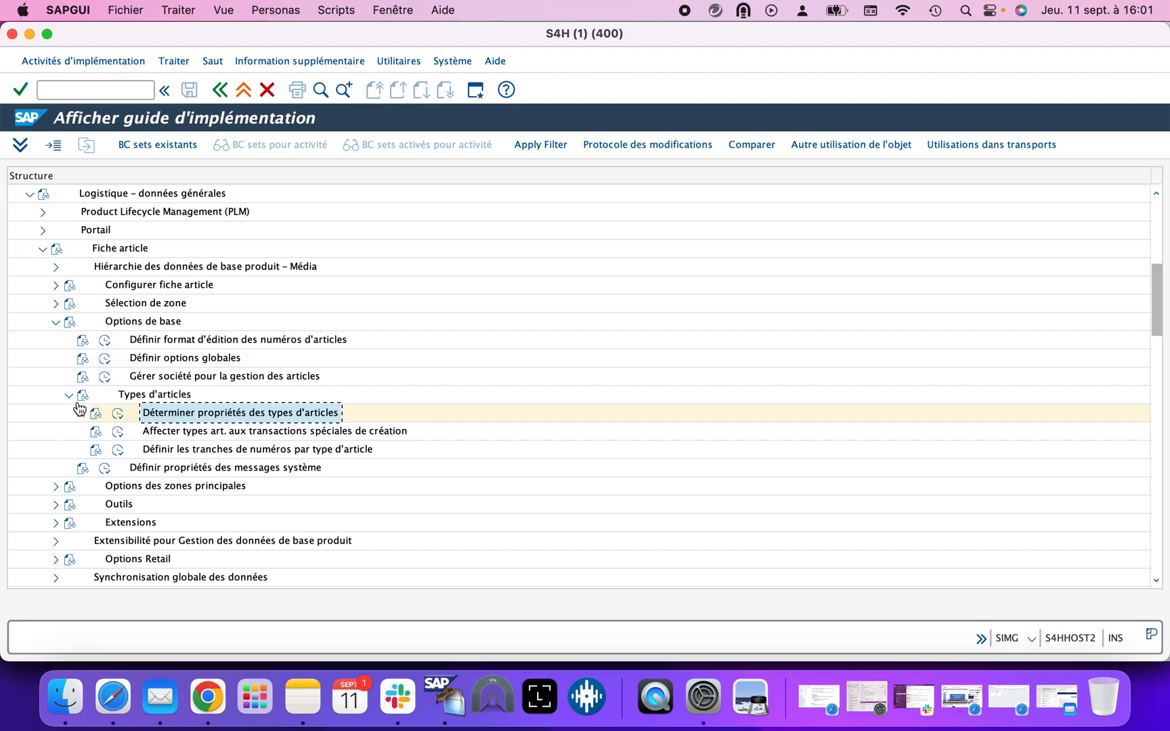
{"action": "left_click_drag", "start_coordinate": [178, 38], "coordinate": [463, 109]}
{"action": "left_click_drag", "start_coordinate": [144, 40], "coordinate": [448, 53]}
{"action": "left_click", "coordinate": [203, 149]}
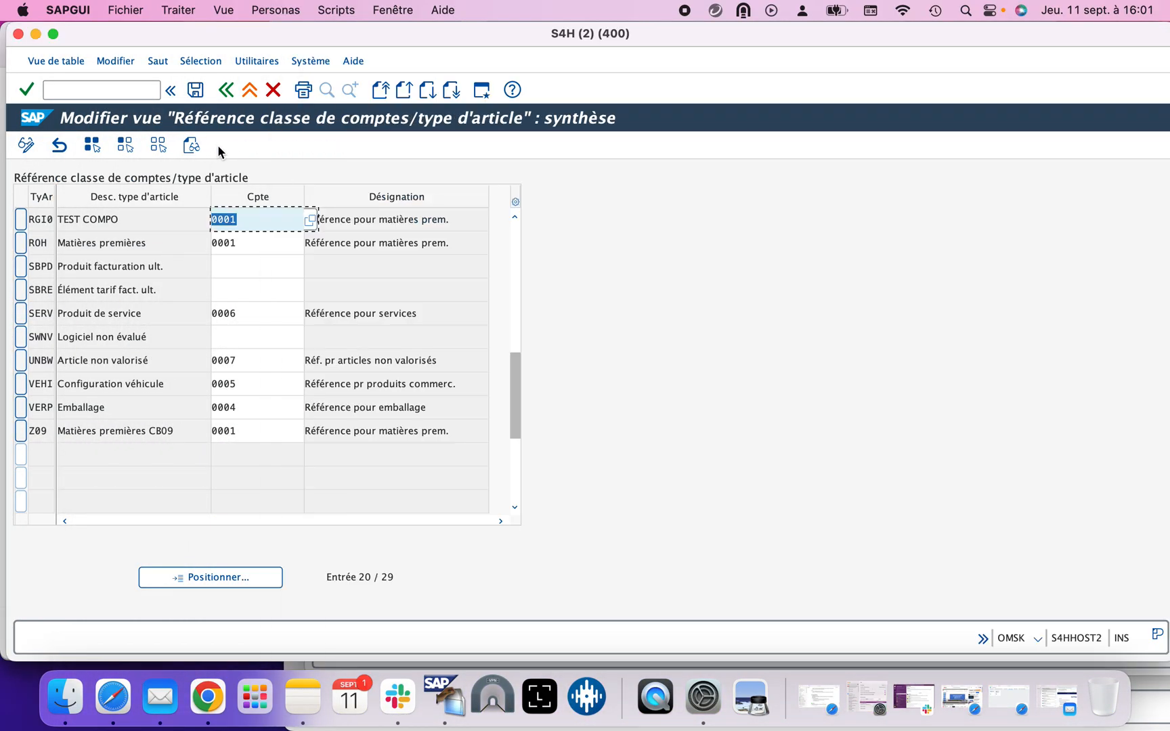
- Clear the account class reference of article type TEST COMPO and save the change in the proposed Customizing request
{"action": "left_click", "coordinate": [251, 218]}
{"action": "left_click_drag", "start_coordinate": [246, 219], "coordinate": [207, 221]}
{"action": "key", "text": "BackSpace"}
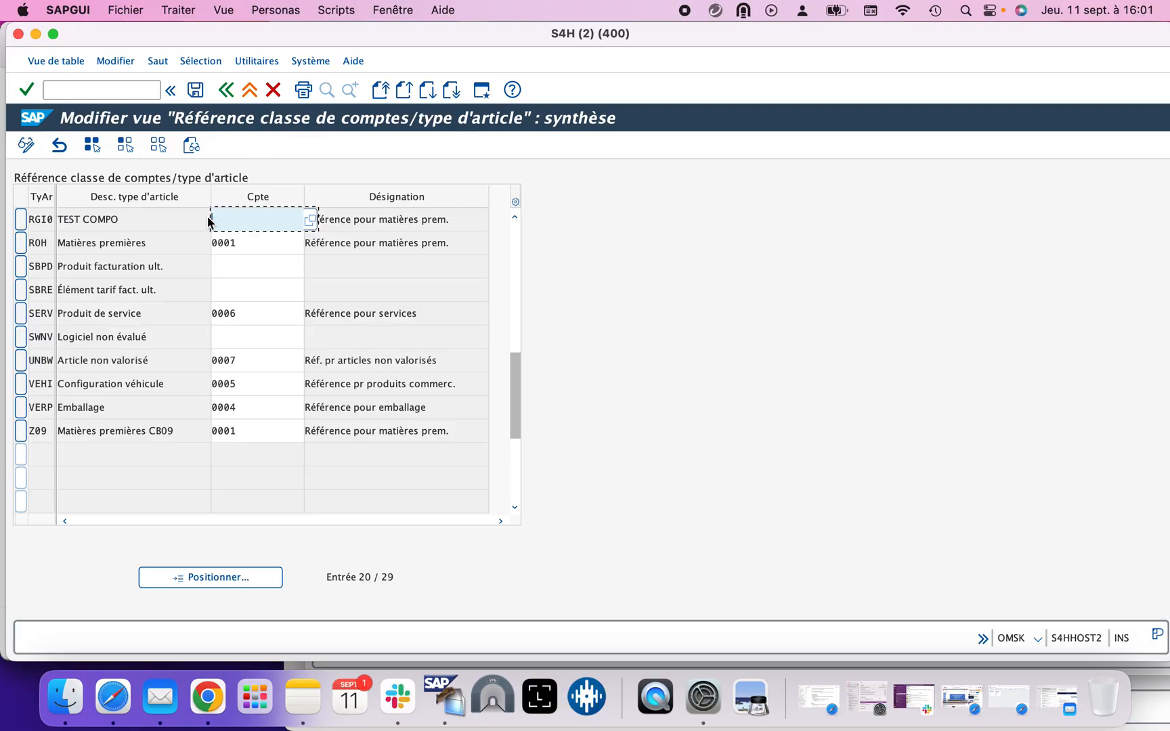
{"action": "left_click", "coordinate": [195, 89]}
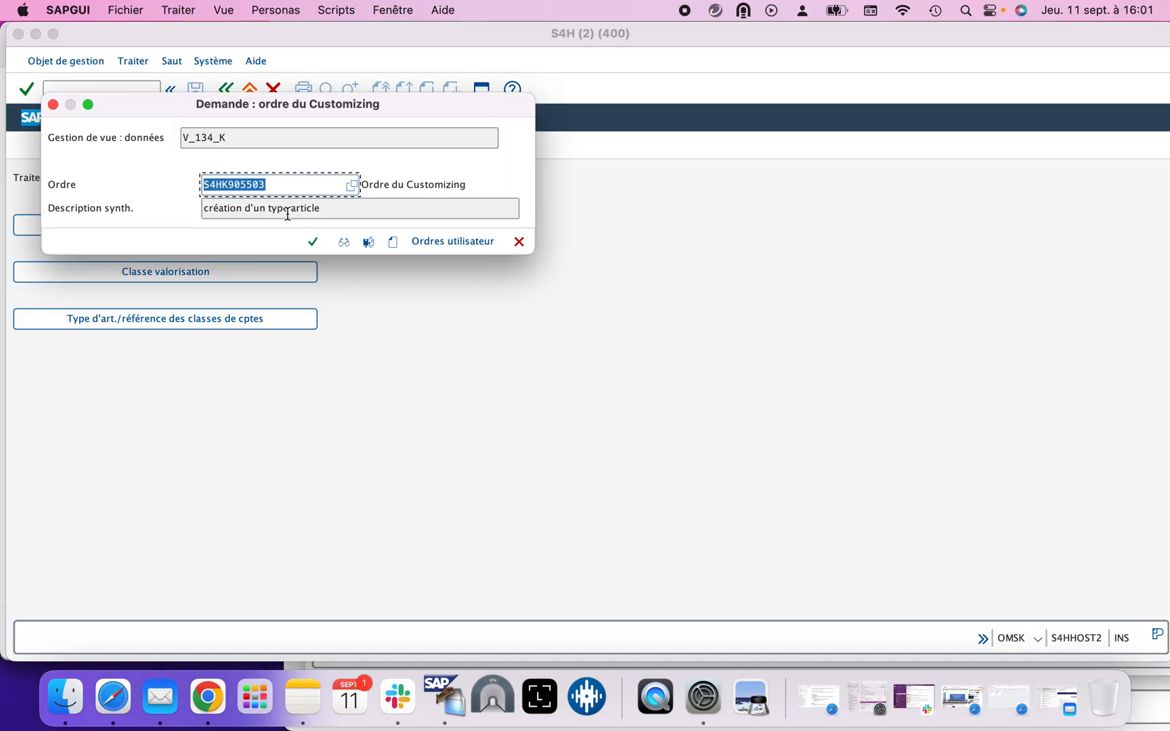
{"action": "left_click", "coordinate": [308, 245]}
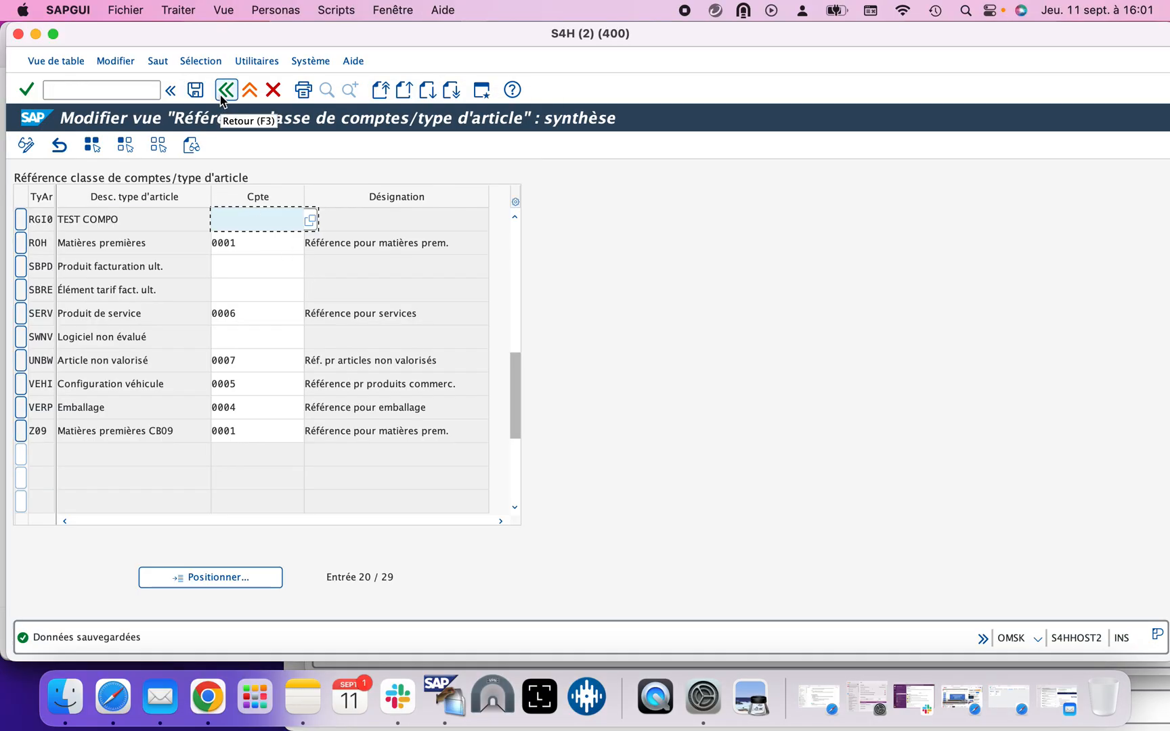
- Open transaction MM01 for article creation in a new session
{"action": "left_click", "coordinate": [151, 88]}
{"action": "type", "text": "/"}
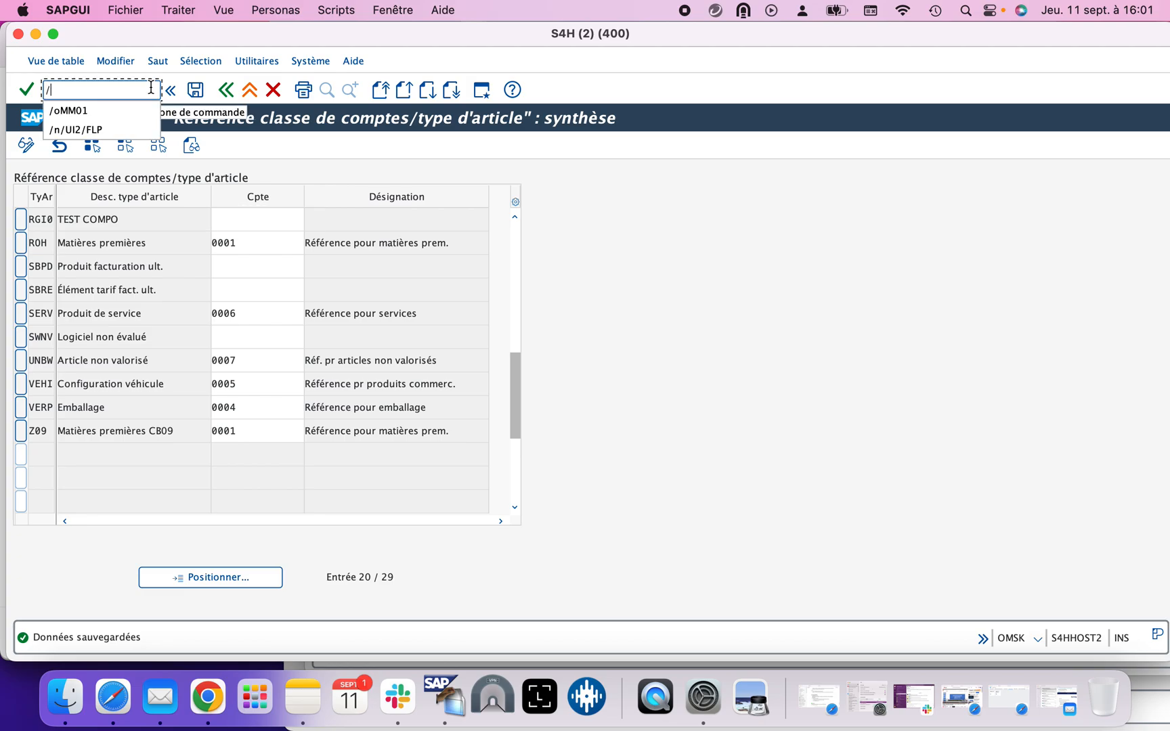
{"action": "type", "text": "OMM"}
{"action": "key", "text": "BackSpace"}
{"action": "key", "text": "BackSpace"}
{"action": "key", "text": "BackSpace"}
{"action": "type", "text": "O/"}
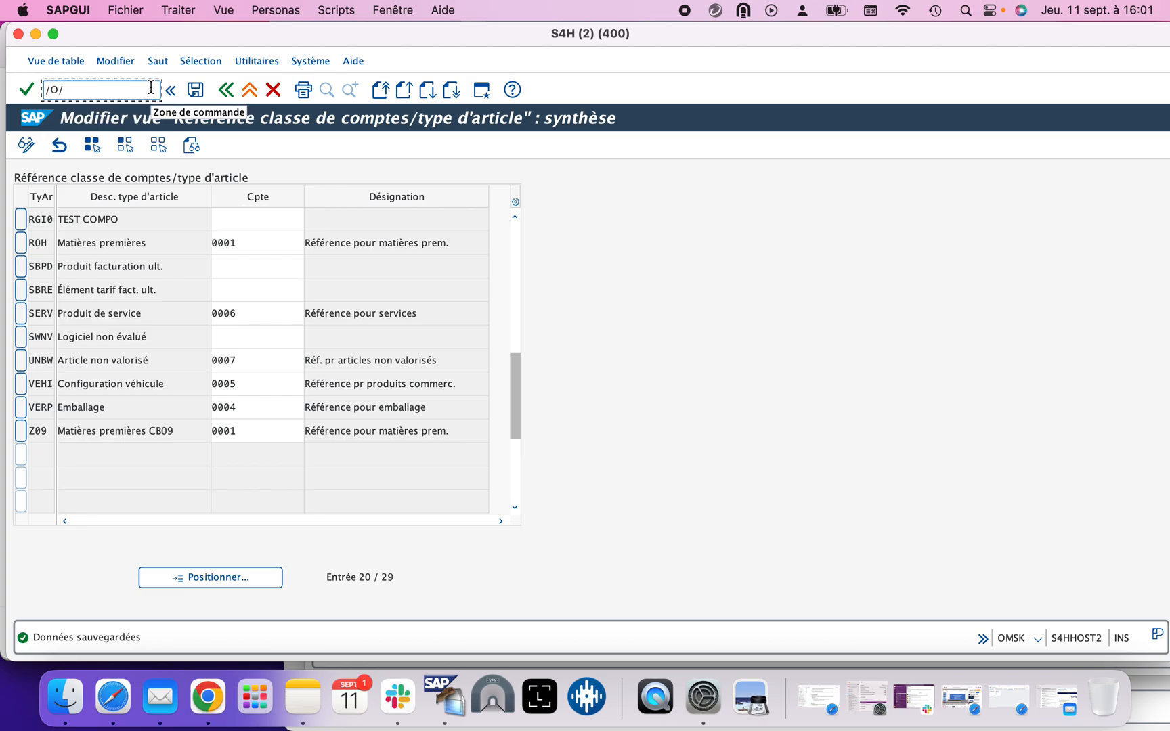
{"action": "key", "text": "BackSpace"}
{"action": "type", "text": "MM01"}
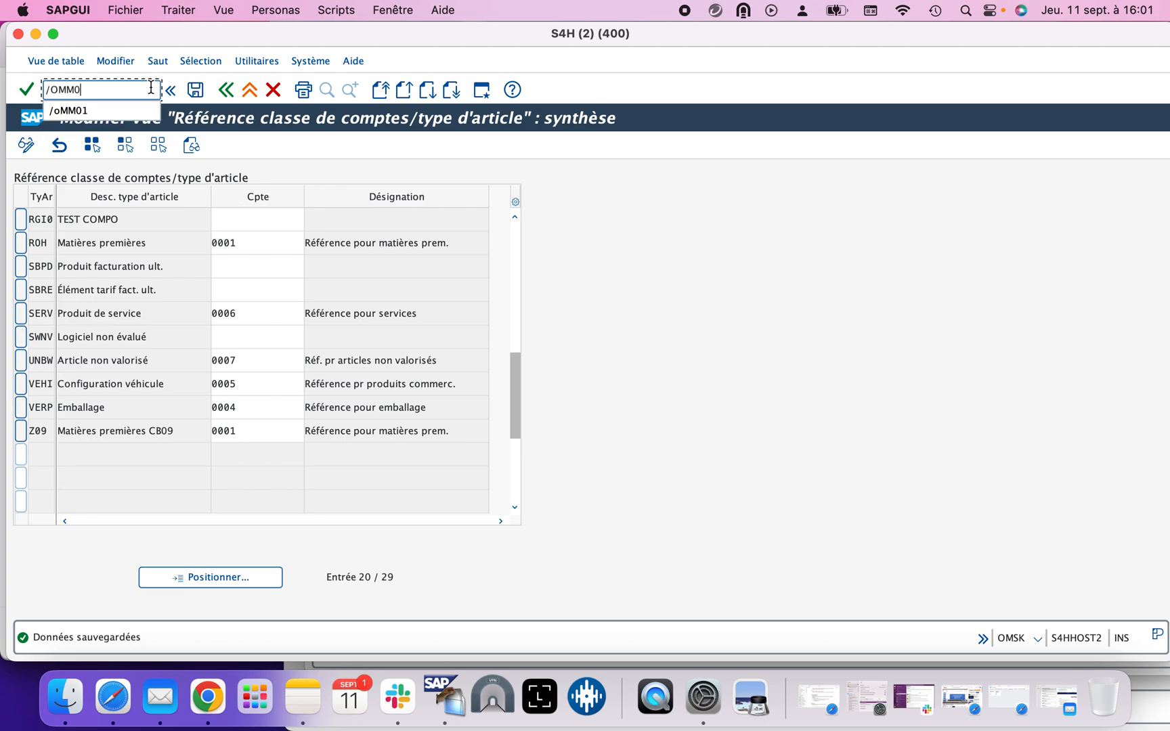
{"action": "key", "text": "Return"}
- Start creating article TITI with the proposed article type TEST COMPO
{"action": "type", "text": "T"}
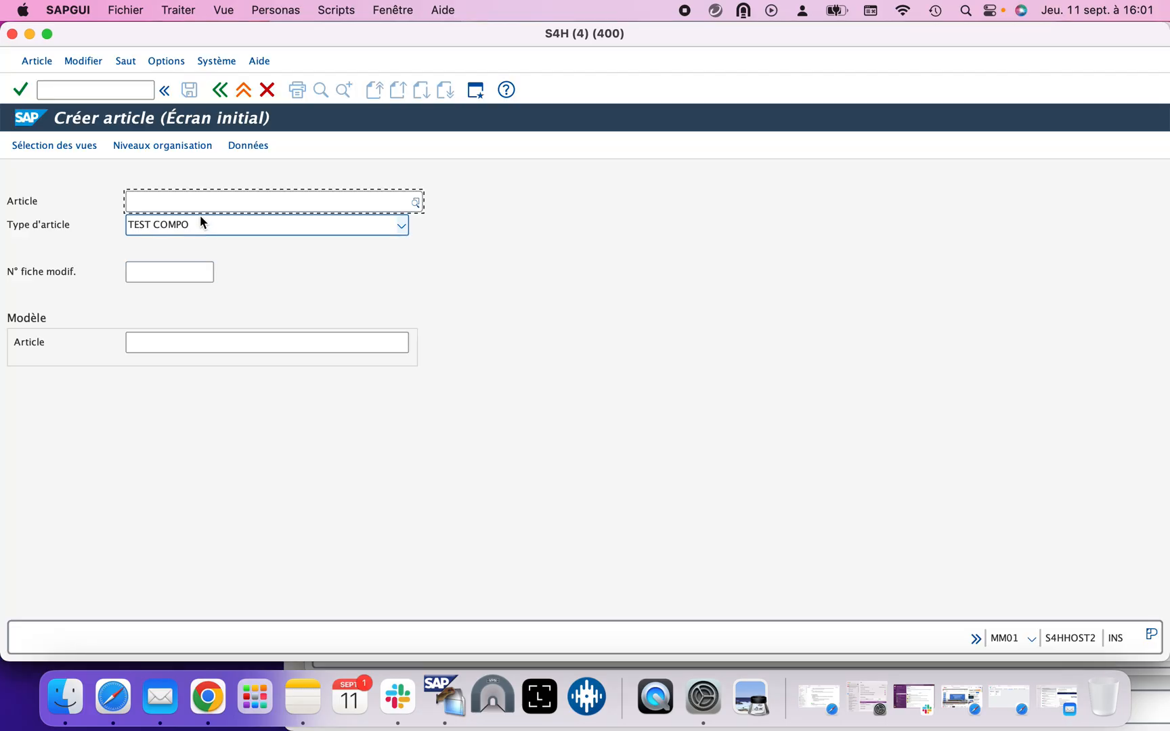
{"action": "type", "text": "IT"}
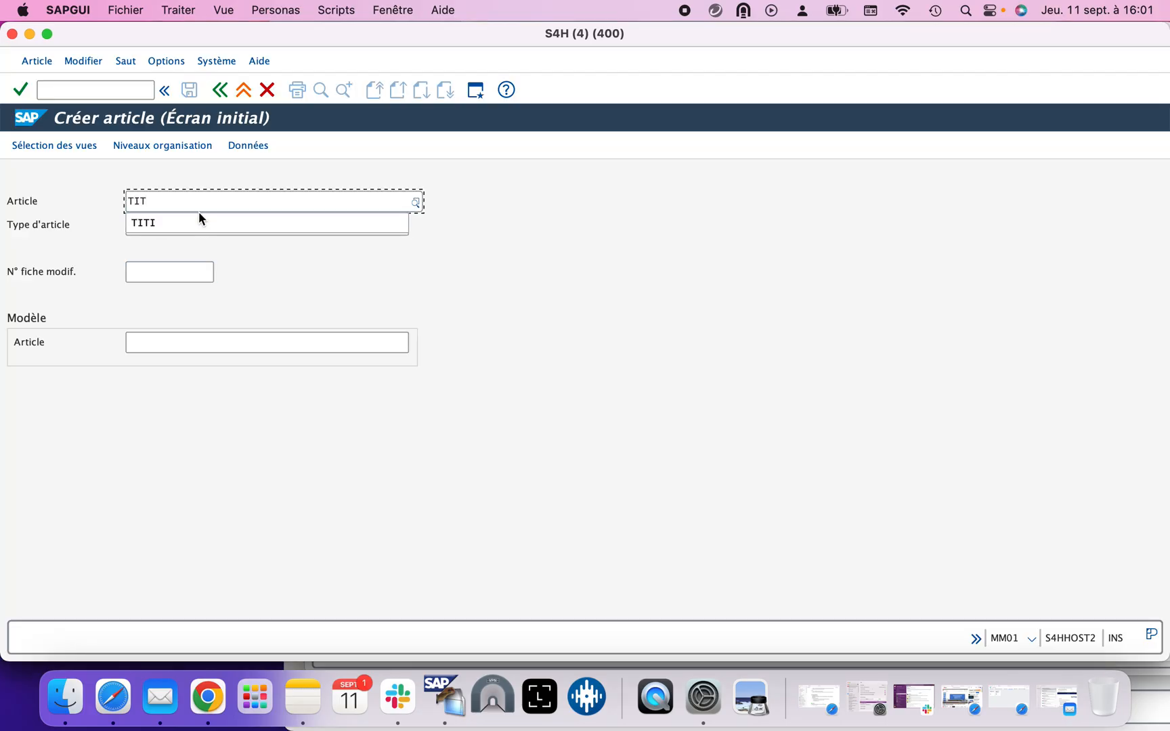
{"action": "left_click", "coordinate": [199, 214]}
{"action": "key", "text": "Return"}
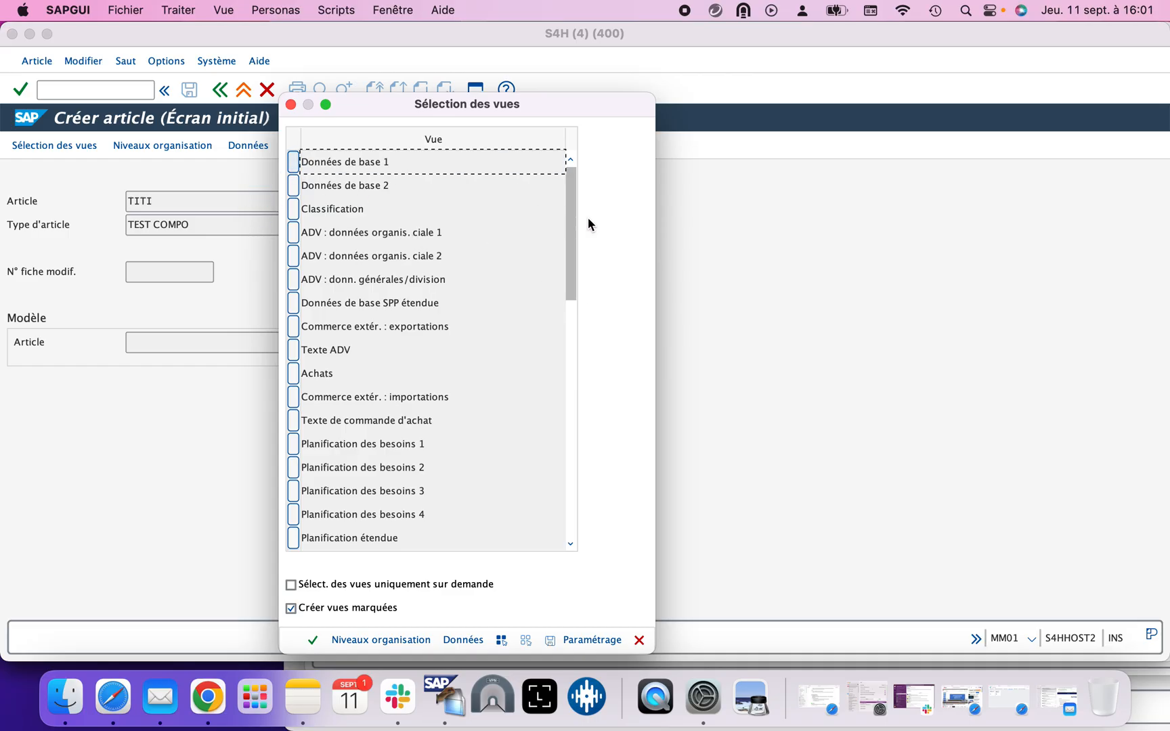
- Select the Comptabilité 1 view for article TITI and set its division to 1010
{"action": "left_click_drag", "start_coordinate": [575, 223], "coordinate": [572, 397]}
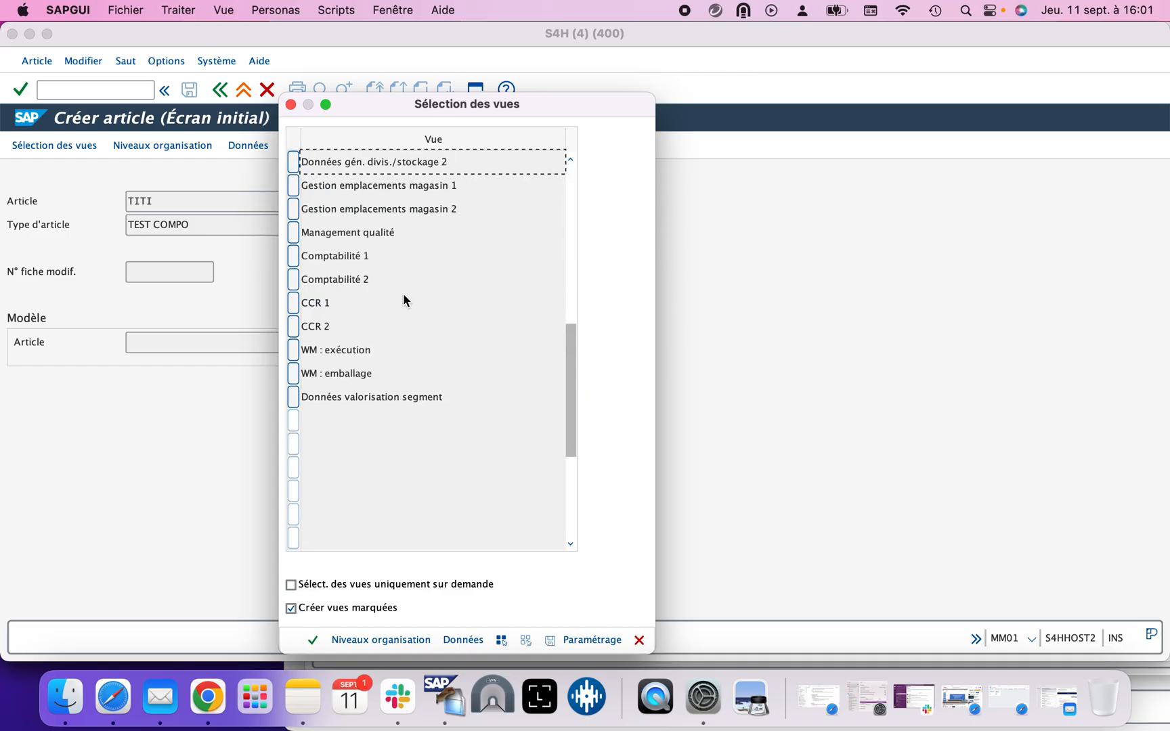
{"action": "left_click", "coordinate": [293, 256]}
{"action": "left_click", "coordinate": [312, 640]}
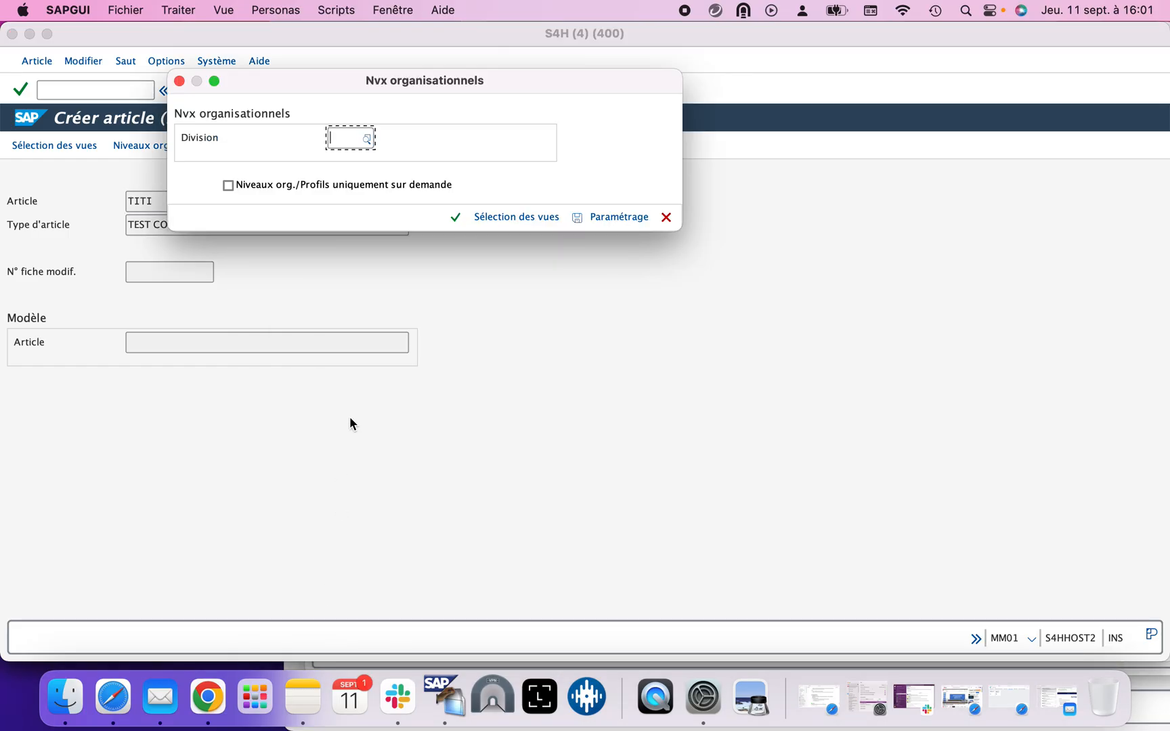
{"action": "type", "text": "&À&0"}
{"action": "key", "text": "Return"}
{"action": "key", "text": "Return"}
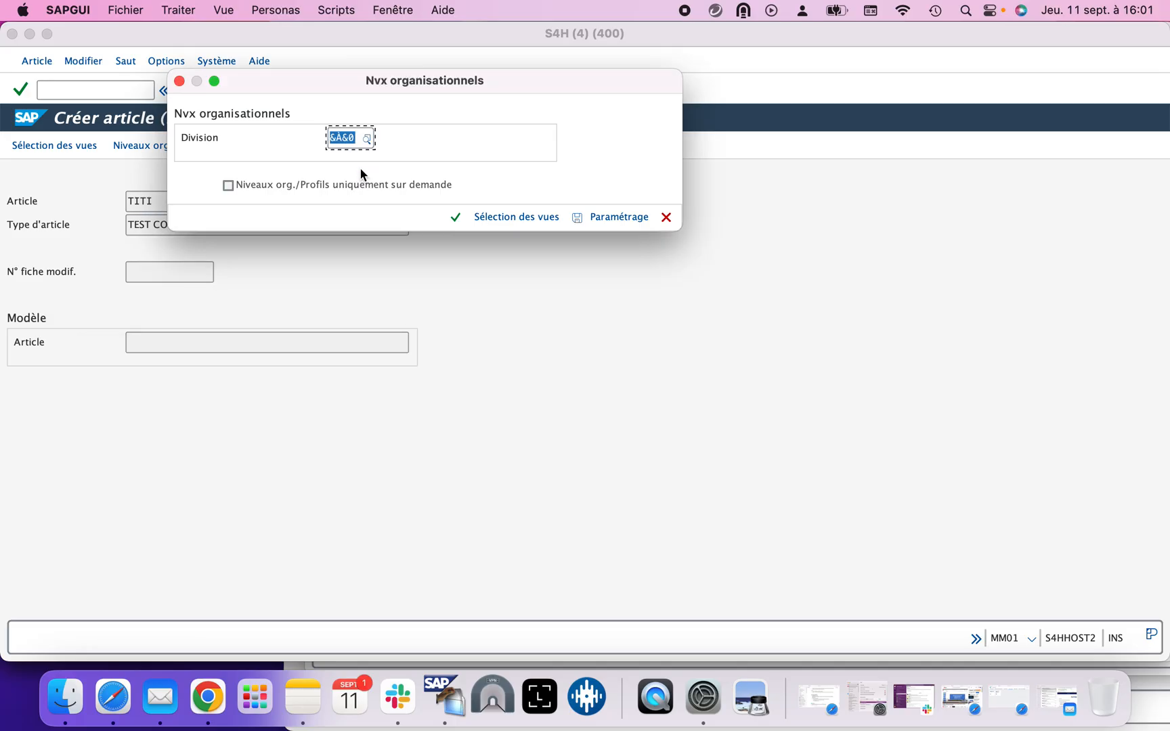
{"action": "type", "text": "1010"}
{"action": "key", "text": "Return"}
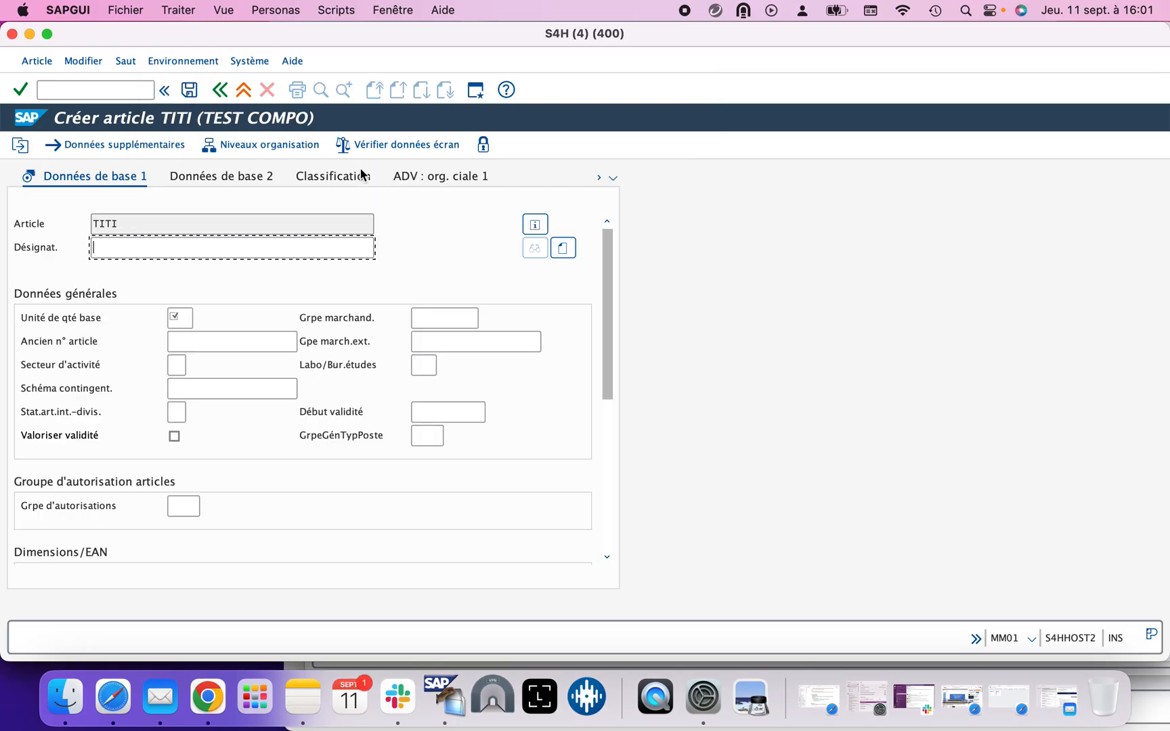
- Enter base unit Pce and the description "test" for the article, and continue to its accounting data
{"action": "left_click", "coordinate": [187, 318]}
{"action": "type", "text": "Pce"}
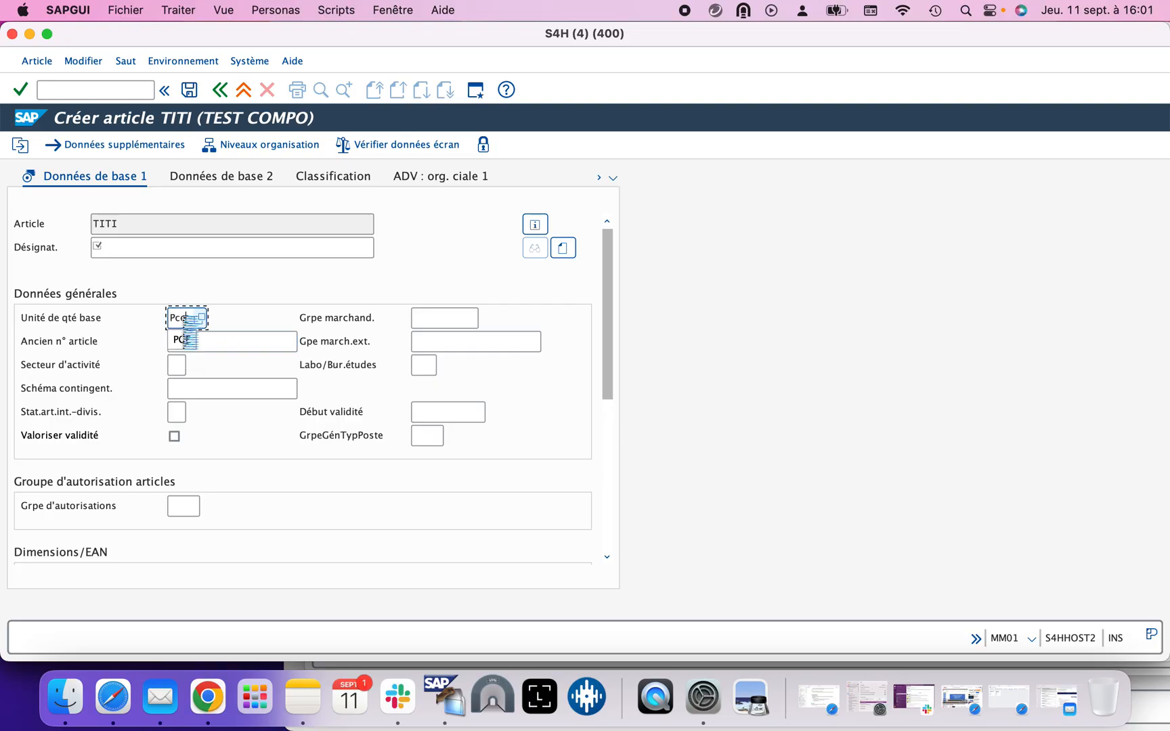
{"action": "key", "text": "Return"}
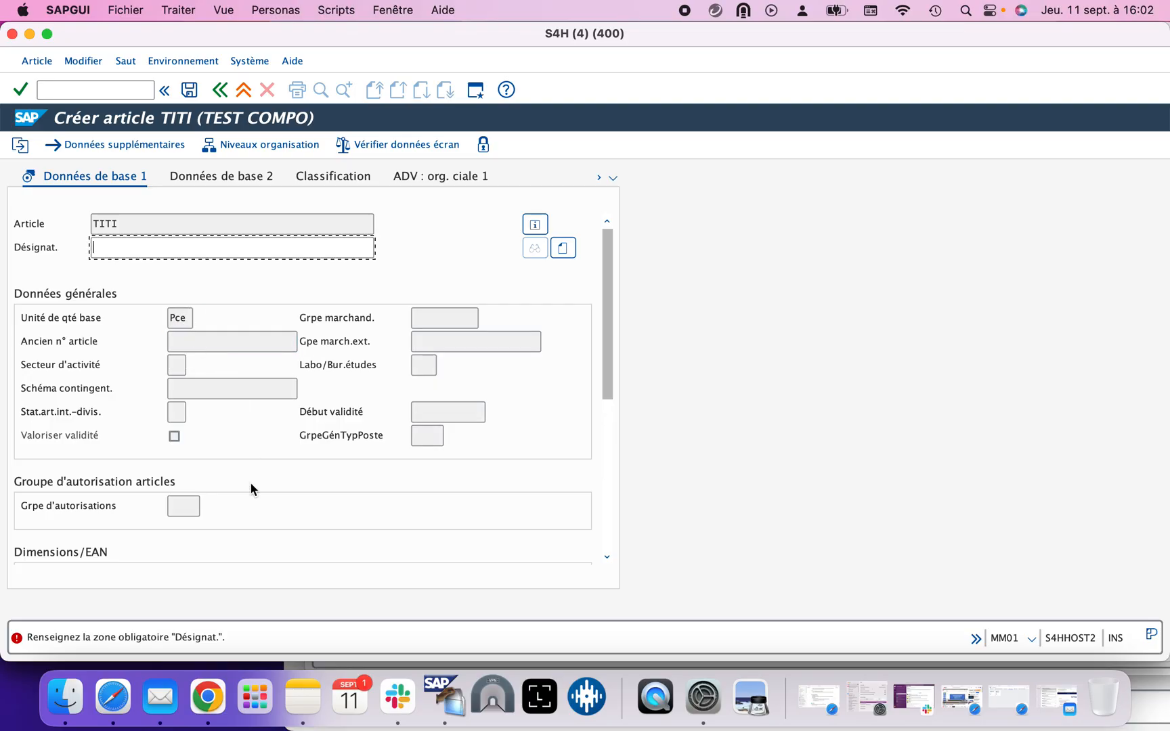
{"action": "type", "text": "test"}
{"action": "key", "text": "Return"}
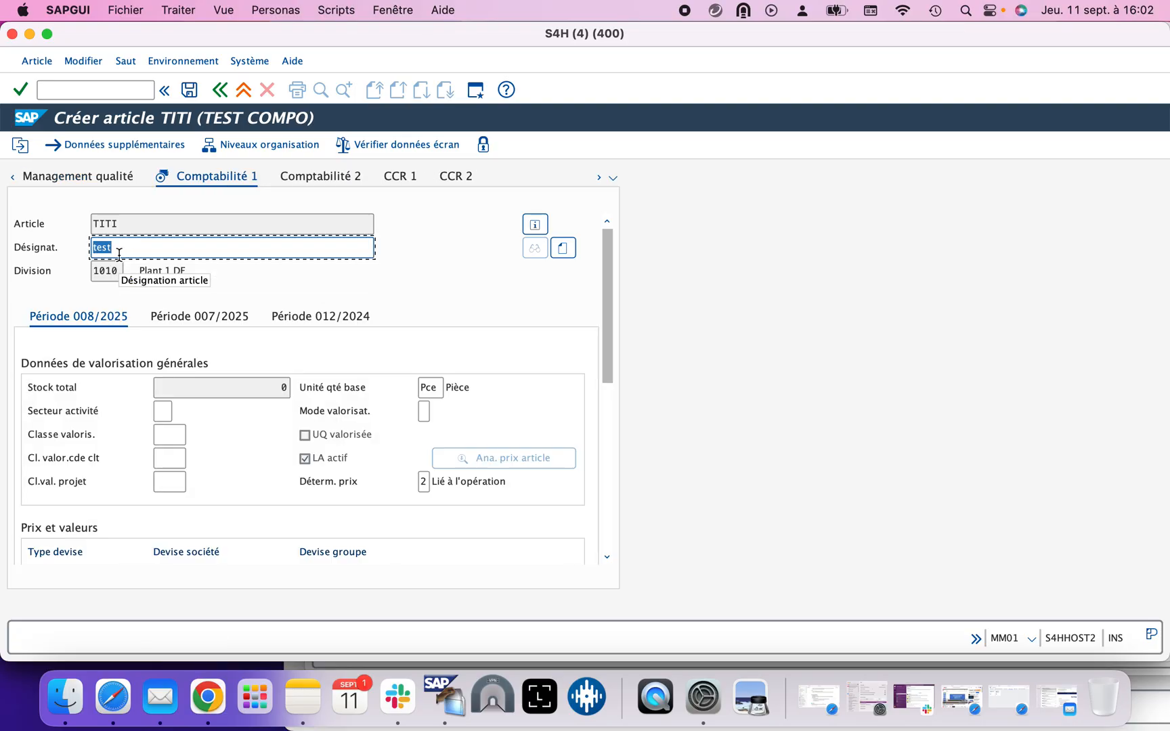
- Check which valuation classes are offered for article TITI, and leave its creation without saving
{"action": "left_click", "coordinate": [166, 439]}
{"action": "left_click", "coordinate": [193, 435]}
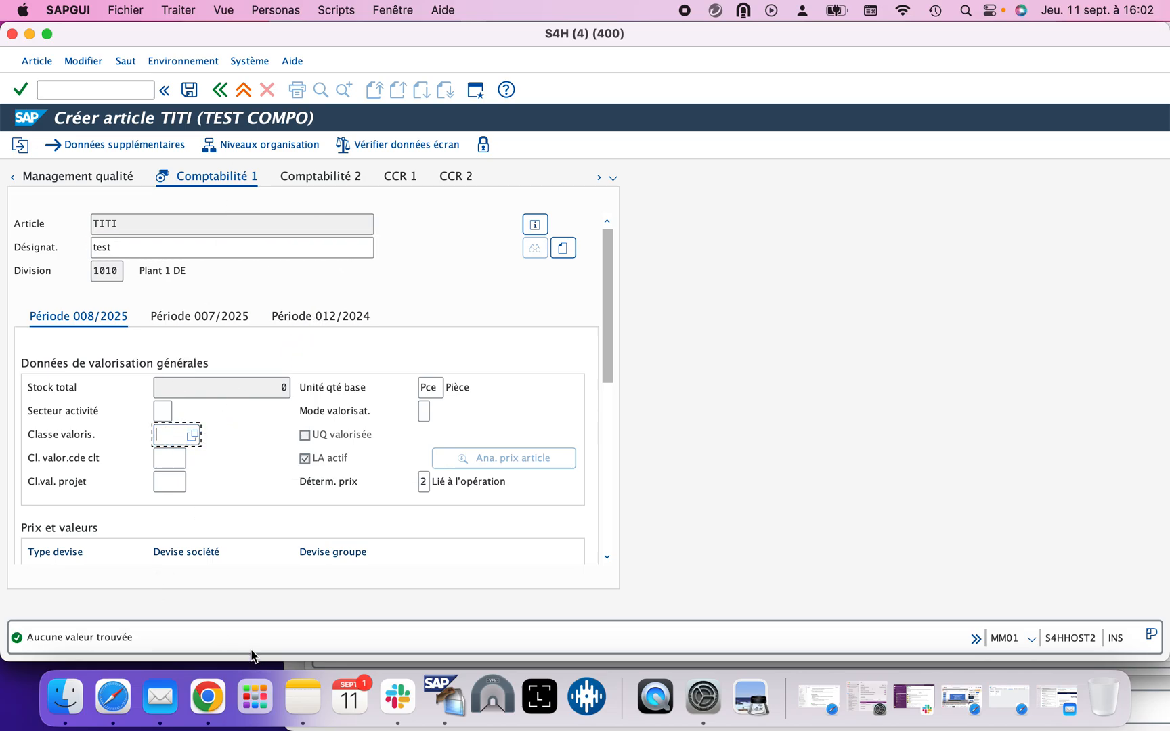
{"action": "left_click", "coordinate": [220, 91]}
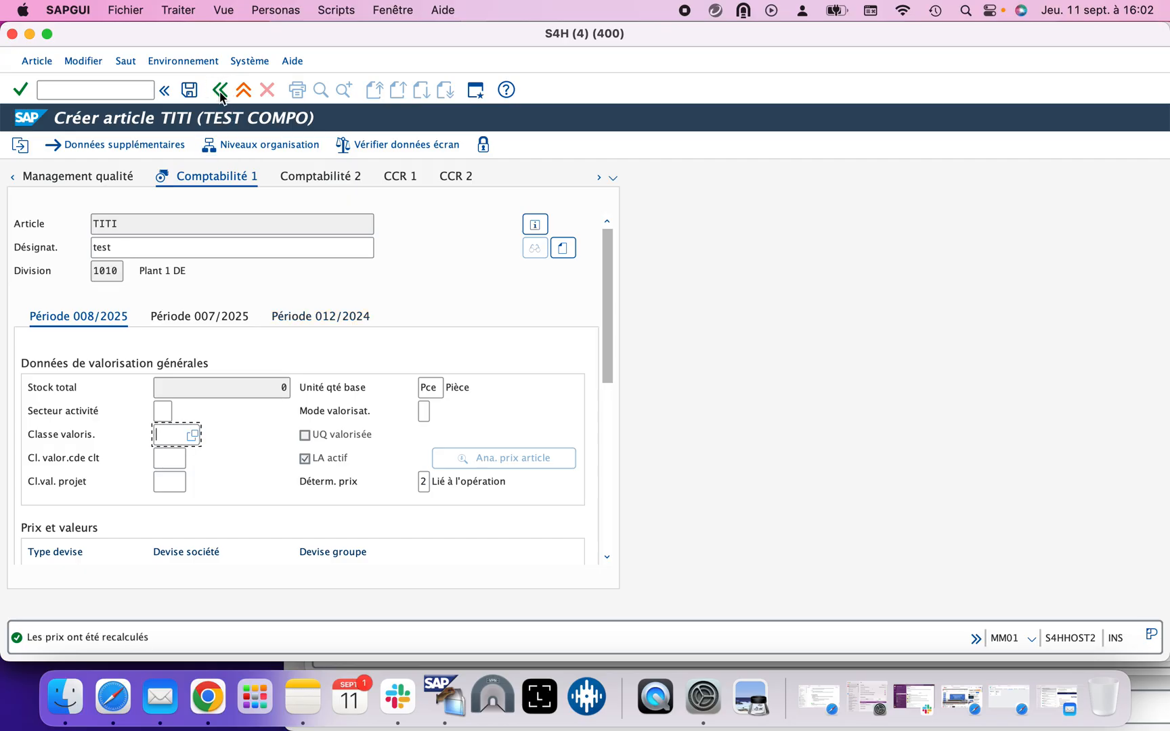
{"action": "left_click", "coordinate": [243, 90]}
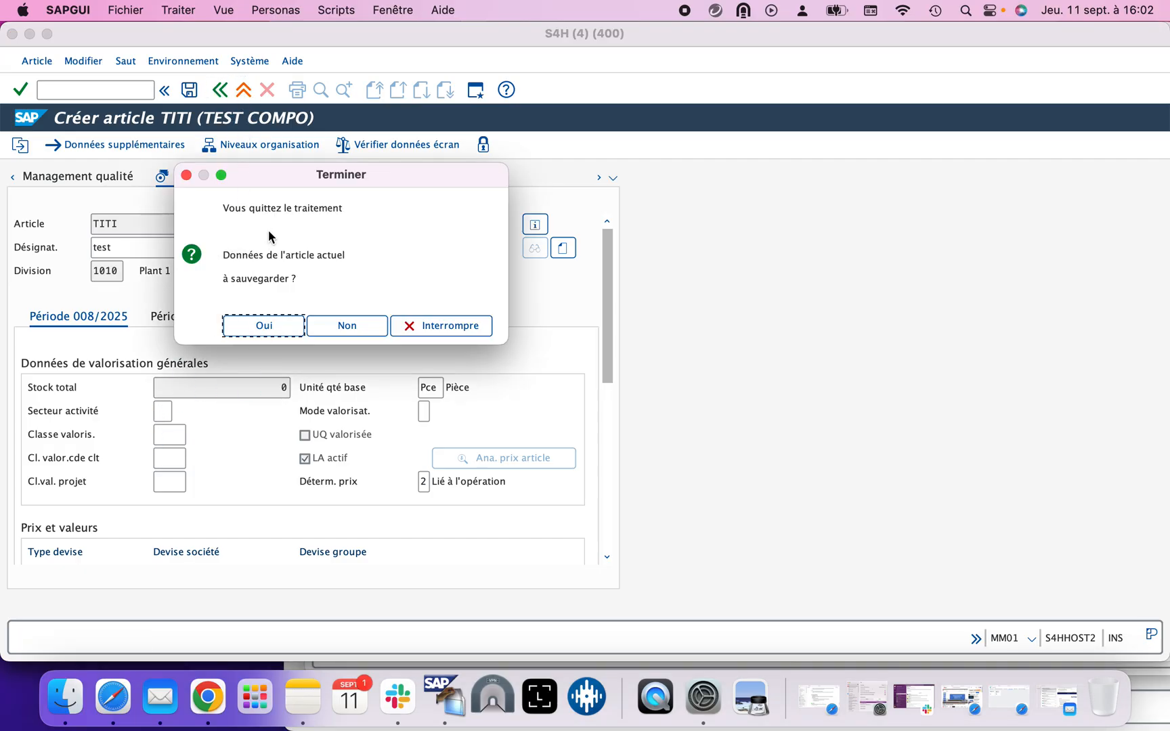
{"action": "left_click", "coordinate": [344, 330]}
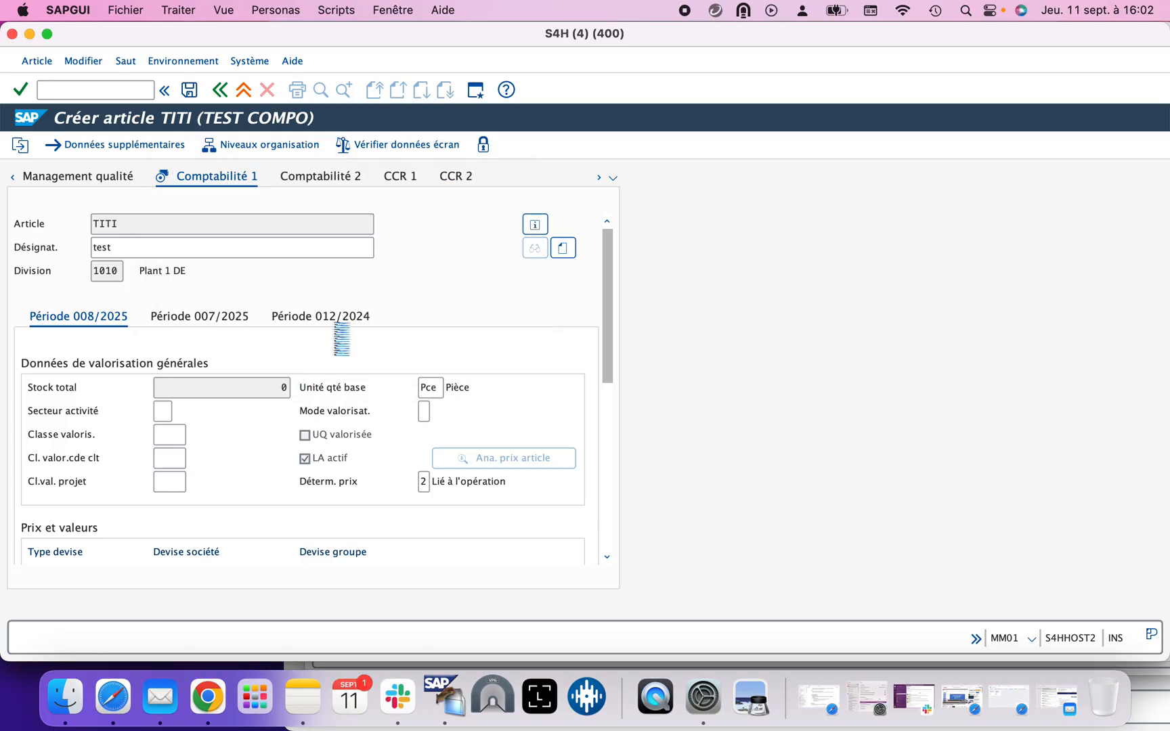